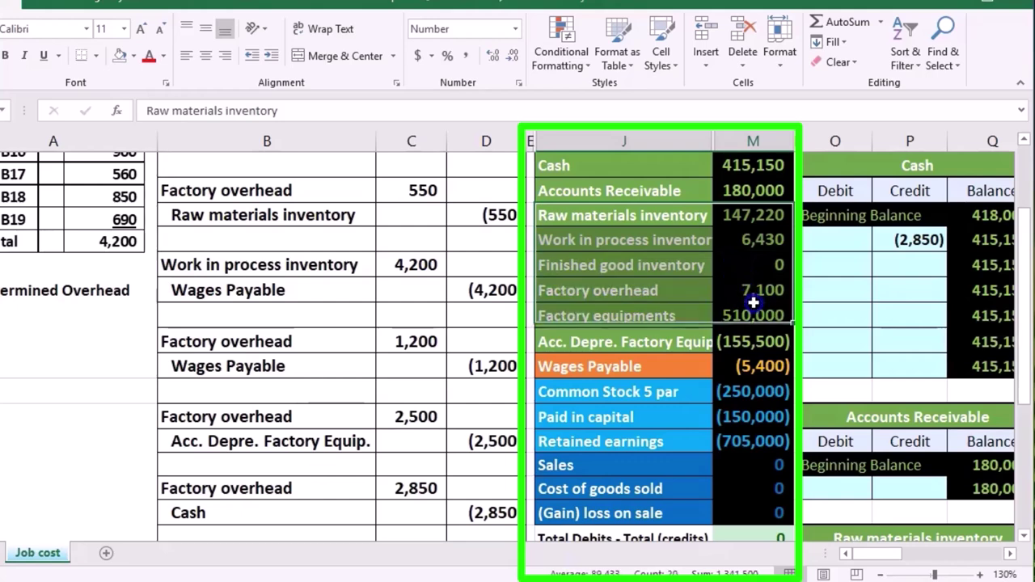
# Examine the inventory and factory overhead balances in the trial balance and the predetermined overhead rate in A13
pyautogui.moveTo(670, 219)
pyautogui.mouseDown()
pyautogui.moveTo(769, 288)
pyautogui.moveTo(749, 295)
pyautogui.mouseUp()
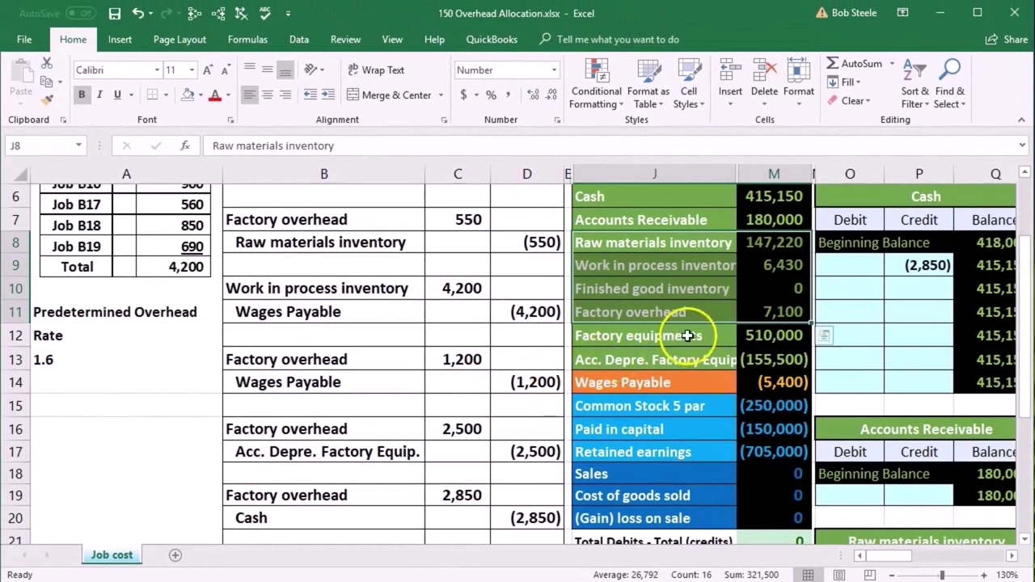
pyautogui.click(764, 312)
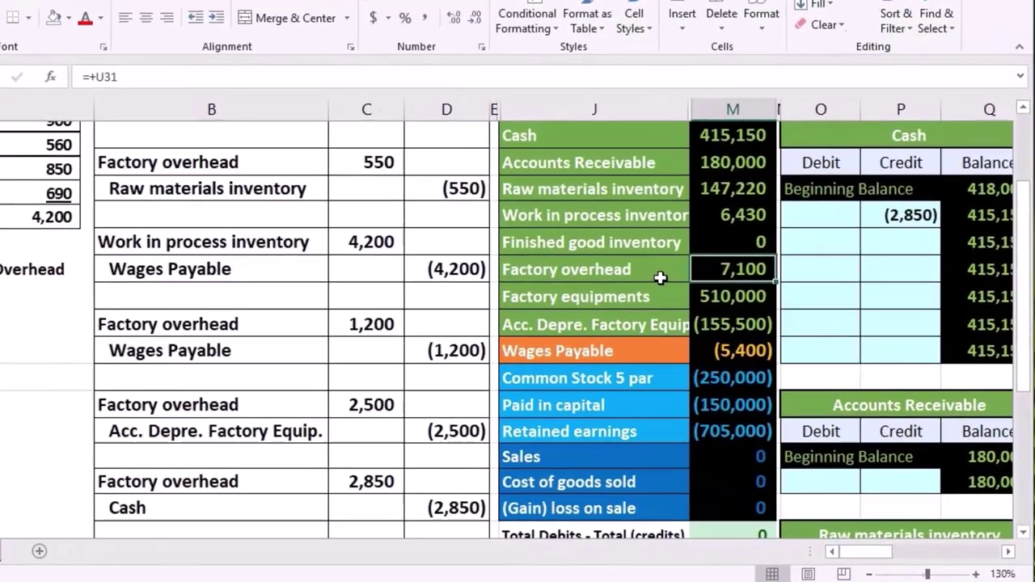
pyautogui.click(763, 265)
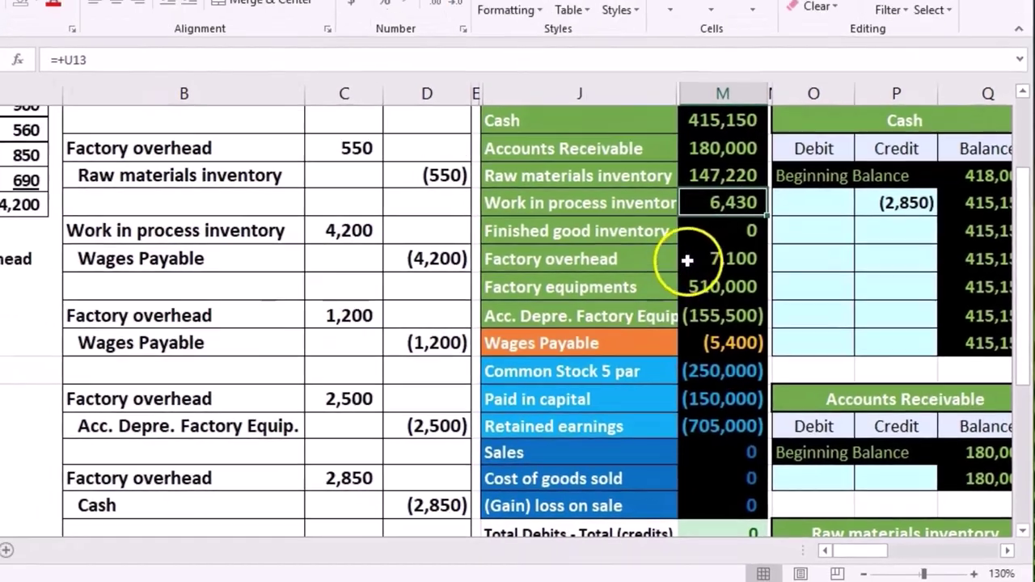
pyautogui.click(687, 259)
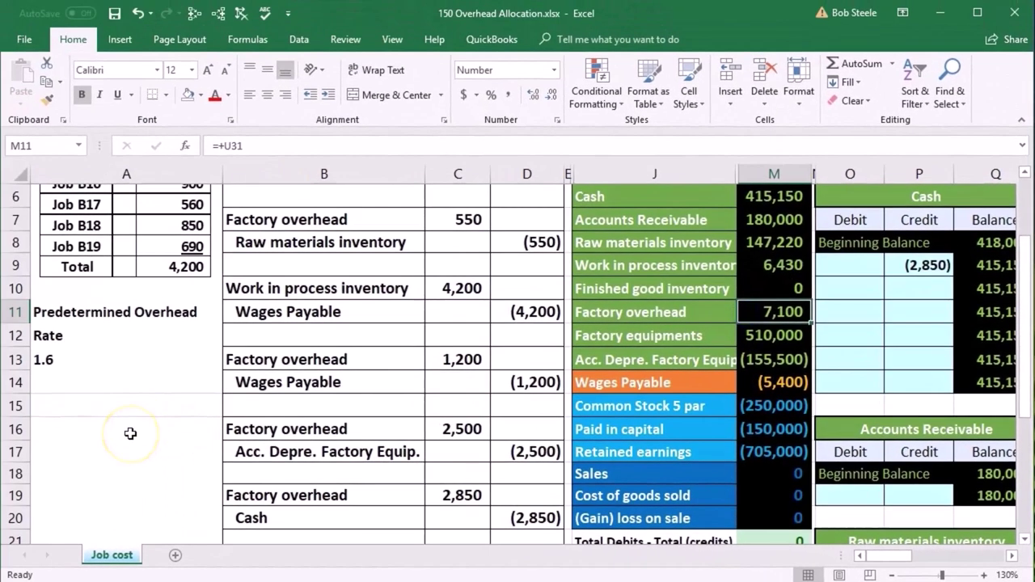
pyautogui.click(749, 262)
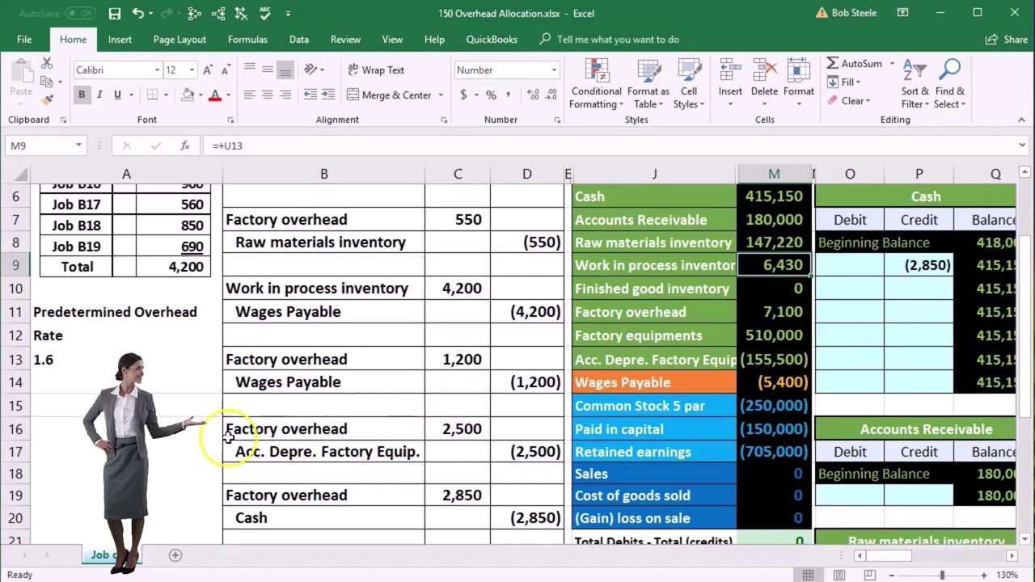
pyautogui.scroll(1, 153, 459)
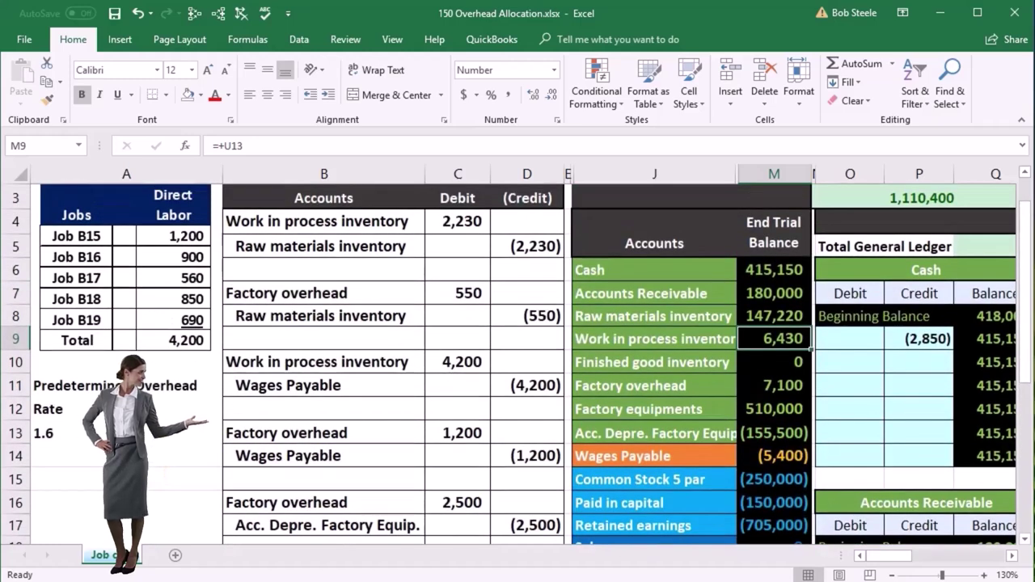
pyautogui.click(121, 438)
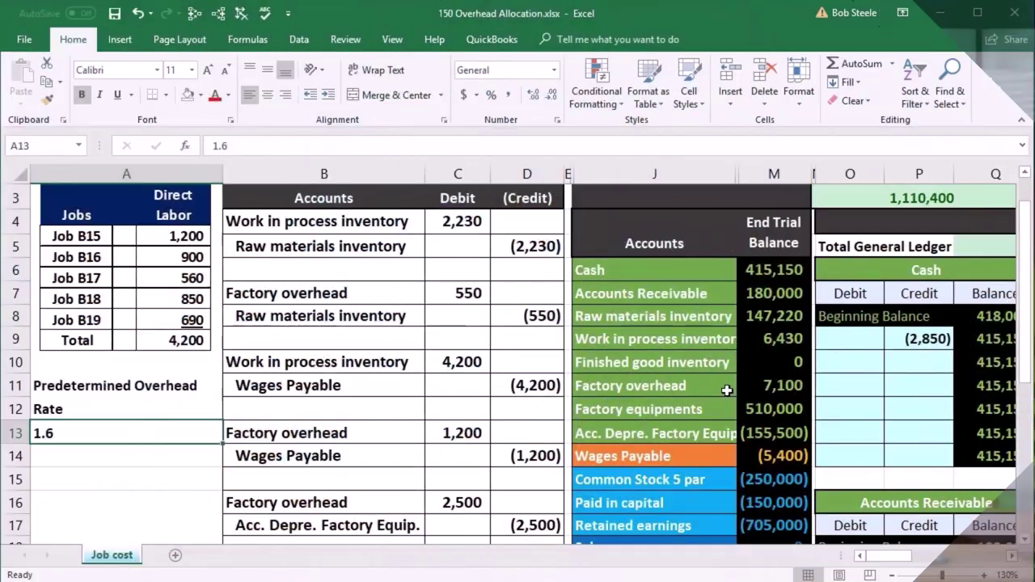
# Divide the factory overhead balance of 7,100 by 5 in Calculator
pyautogui.click(744, 388)
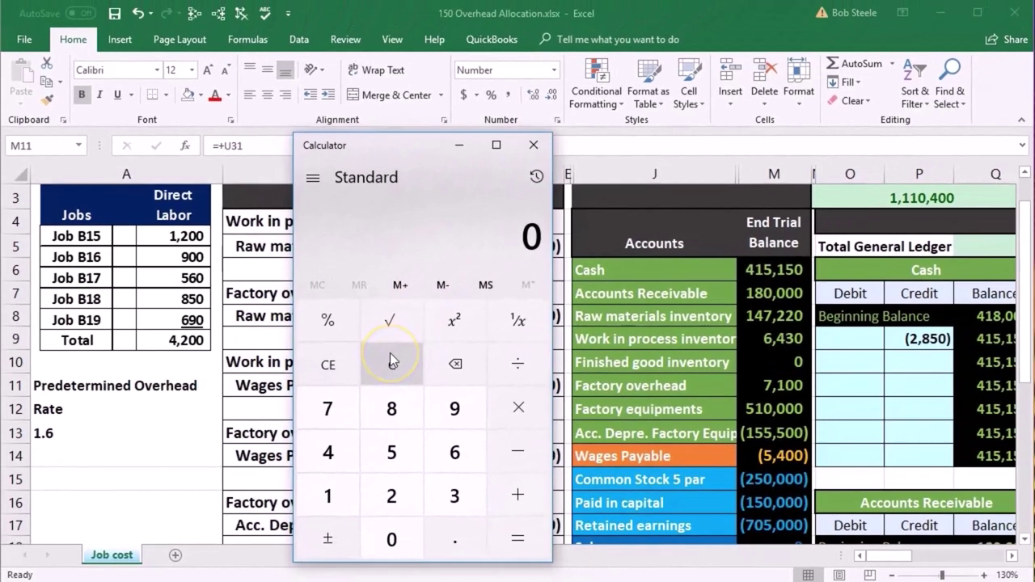
pyautogui.write('7100/')
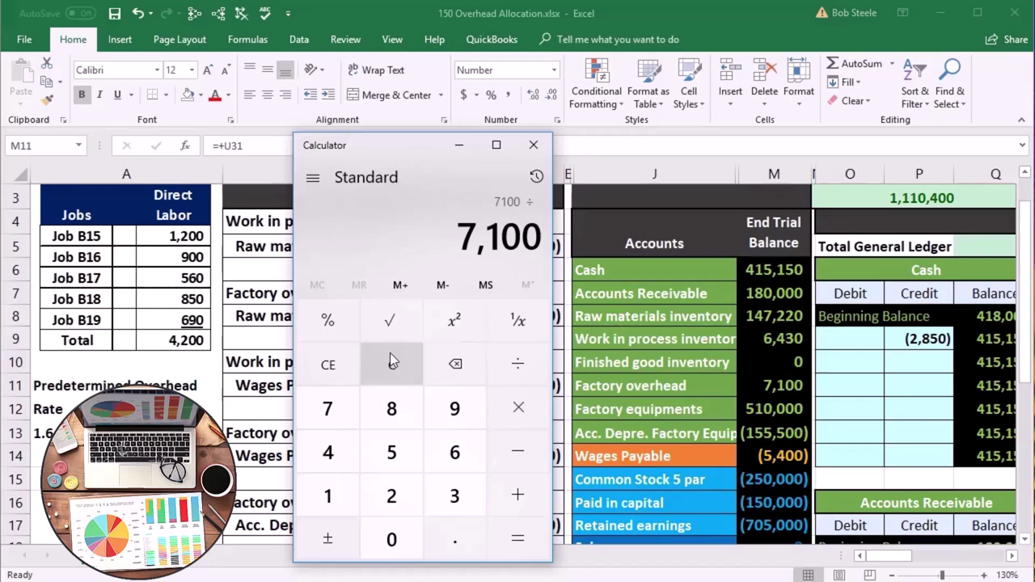
pyautogui.write('5')
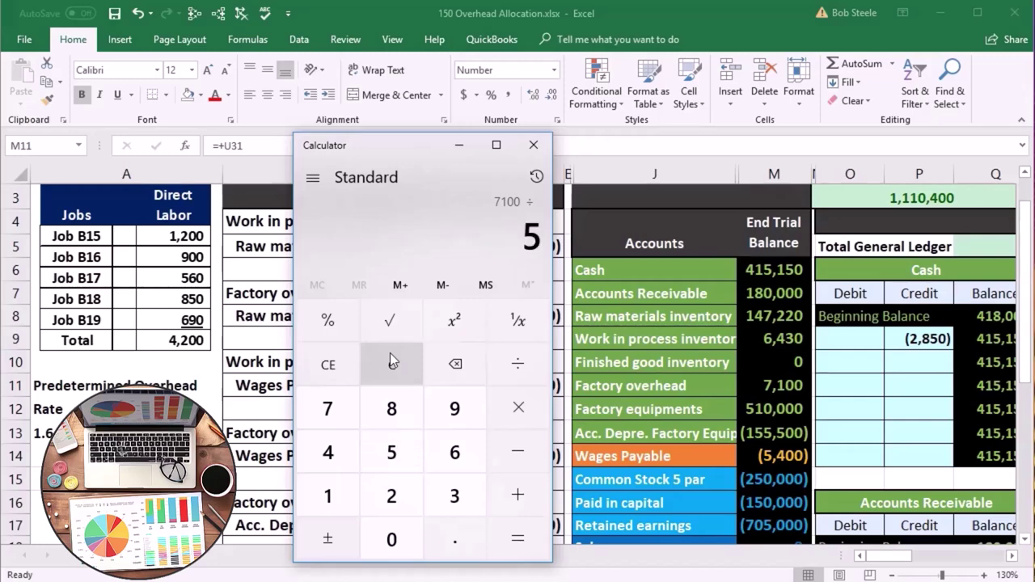
pyautogui.press('Return')
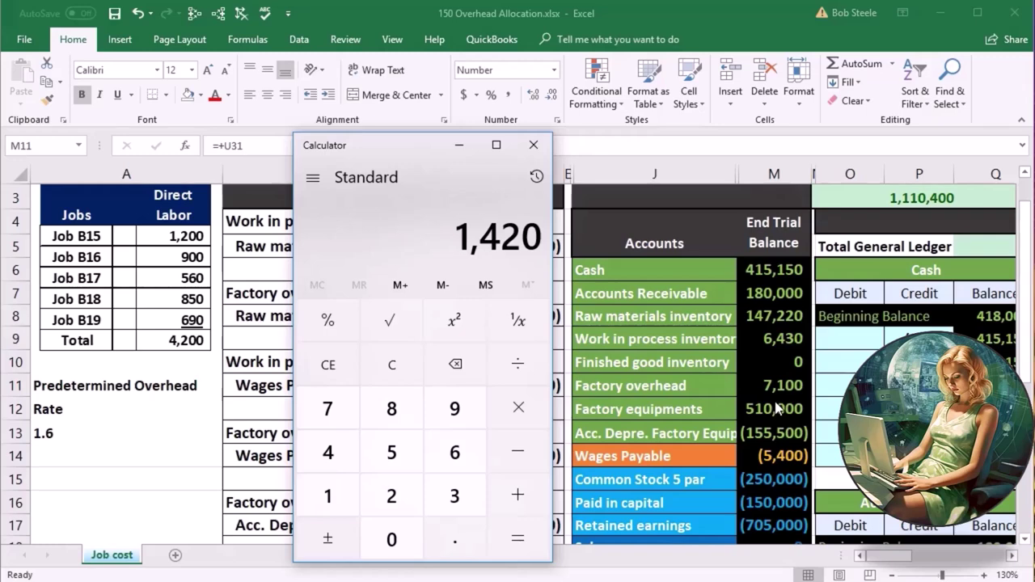
pyautogui.click(532, 145)
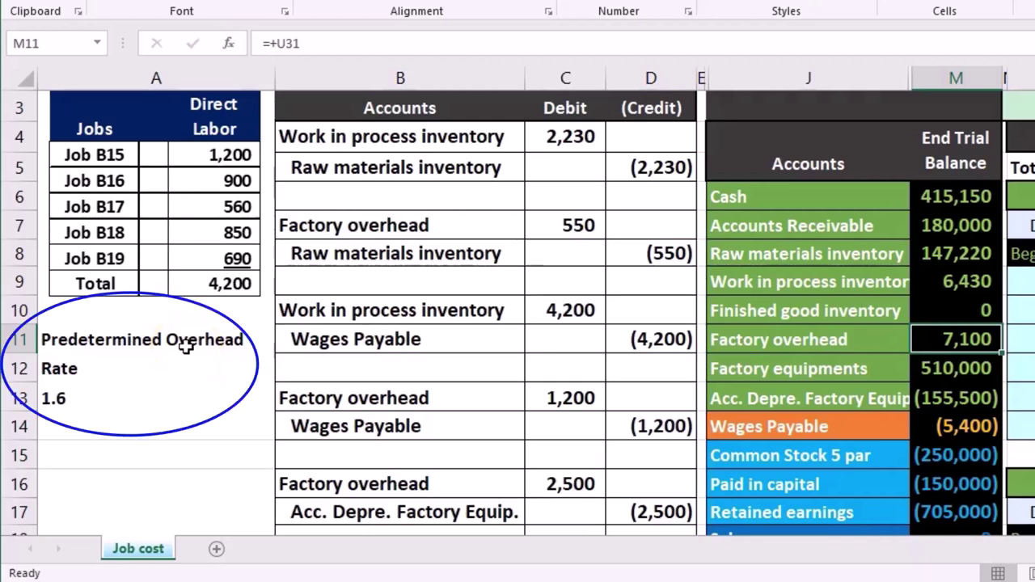
# Examine the predetermined overhead rate in A13 and look across the general ledger accounts
pyautogui.click(132, 395)
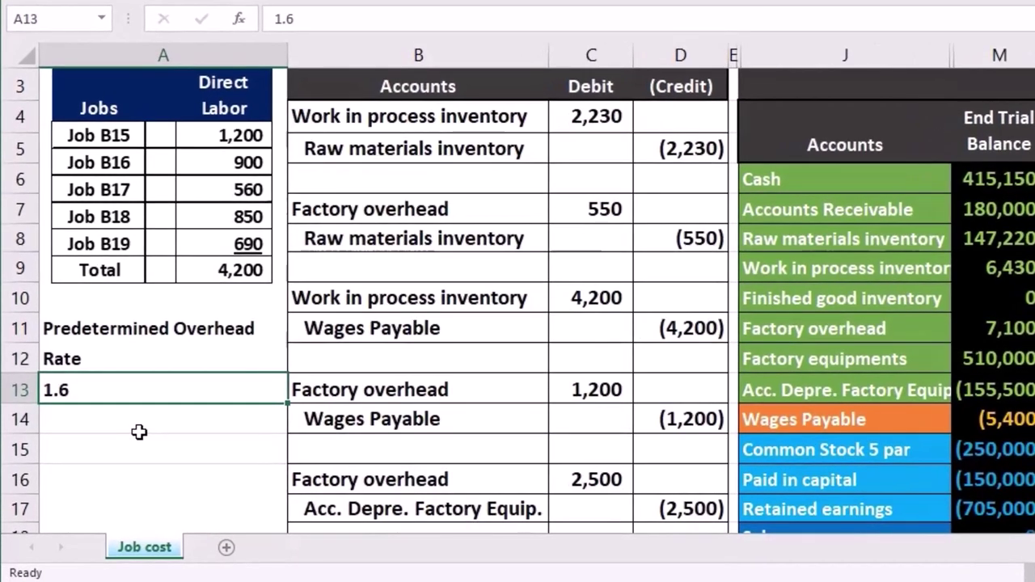
pyautogui.press('Right')
pyautogui.press('Right')
pyautogui.press('Right')
pyautogui.press('Right')
pyautogui.press('Right')
pyautogui.press('Right')
pyautogui.press('Right')
pyautogui.press('Right')
pyautogui.press('Right')
pyautogui.press('Right')
pyautogui.press('Right')
pyautogui.press('Right')
pyautogui.press('Right')
pyautogui.press('Right')
pyautogui.press('Right')
pyautogui.press('Right')
pyautogui.press('Right')
pyautogui.press('Right')
pyautogui.press('Right')
pyautogui.press('Right')
pyautogui.press('Right')
pyautogui.press('Right')
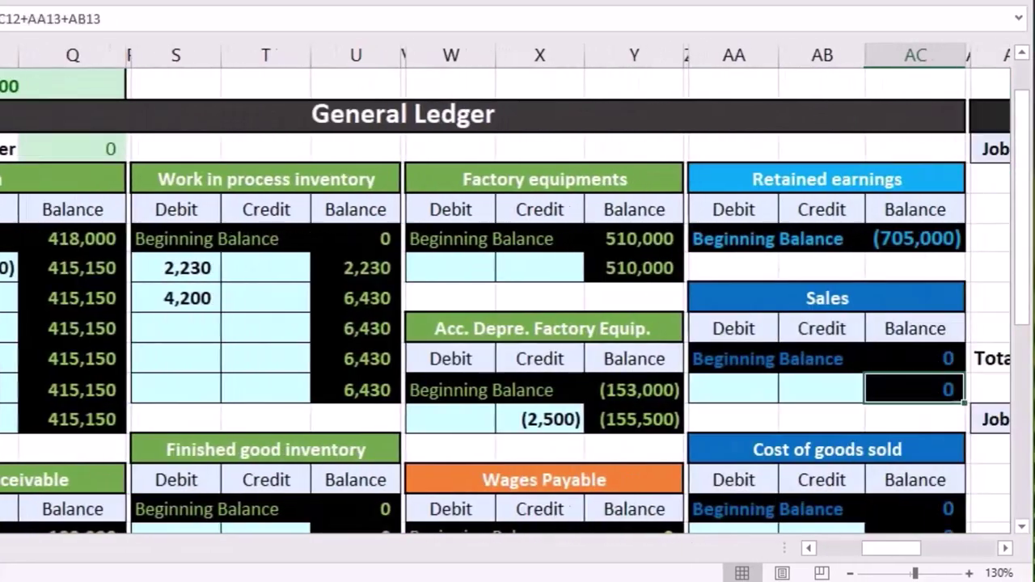
pyautogui.press('Right')
pyautogui.press('Right')
pyautogui.press('Right')
pyautogui.press('Right')
pyautogui.press('Right')
pyautogui.press('Right')
pyautogui.press('Right')
pyautogui.press('Right')
pyautogui.press('Right')
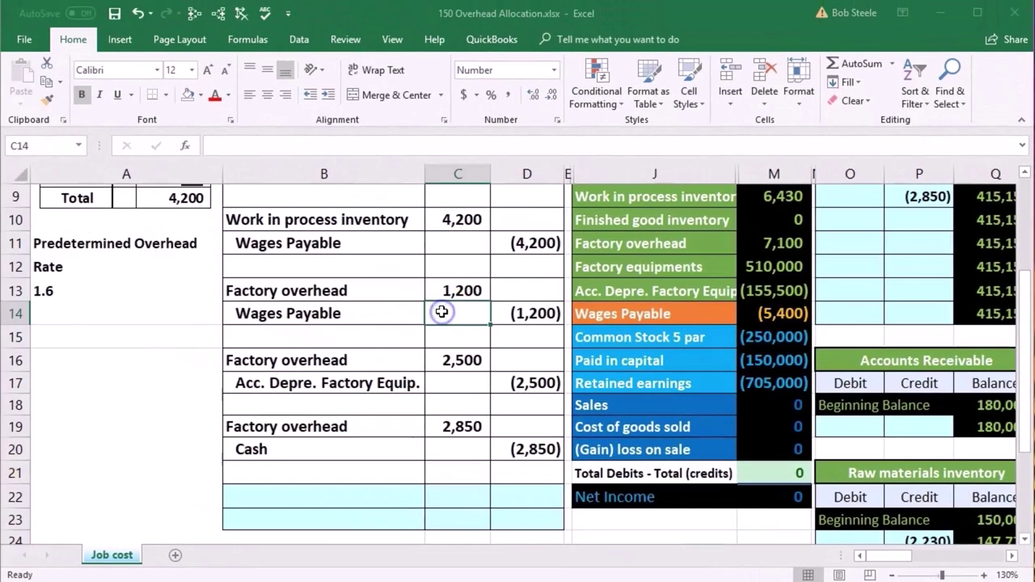
# Look through the job cost records and examine the predetermined overhead rate formula picture below them
pyautogui.press('Right')
pyautogui.press('Right')
pyautogui.press('Right')
pyautogui.press('Right')
pyautogui.press('Right')
pyautogui.press('Right')
pyautogui.press('Right')
pyautogui.press('Right')
pyautogui.press('Right')
pyautogui.press('Right')
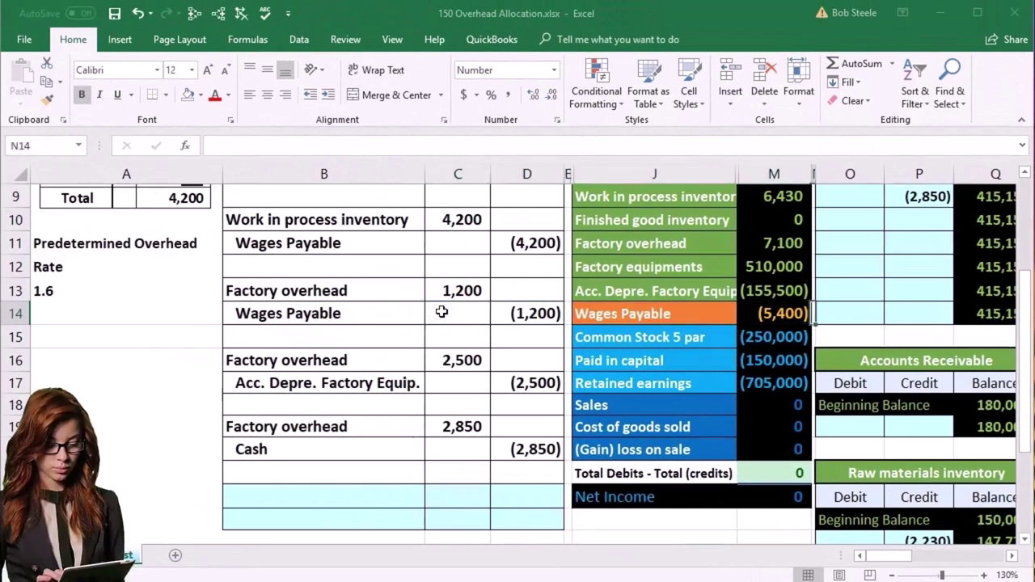
pyautogui.press('Right')
pyautogui.press('Right')
pyautogui.press('Right')
pyautogui.press('Right')
pyautogui.press('Right')
pyautogui.press('Right')
pyautogui.press('Right')
pyautogui.press('Right')
pyautogui.press('Right')
pyautogui.press('Right')
pyautogui.press('Right')
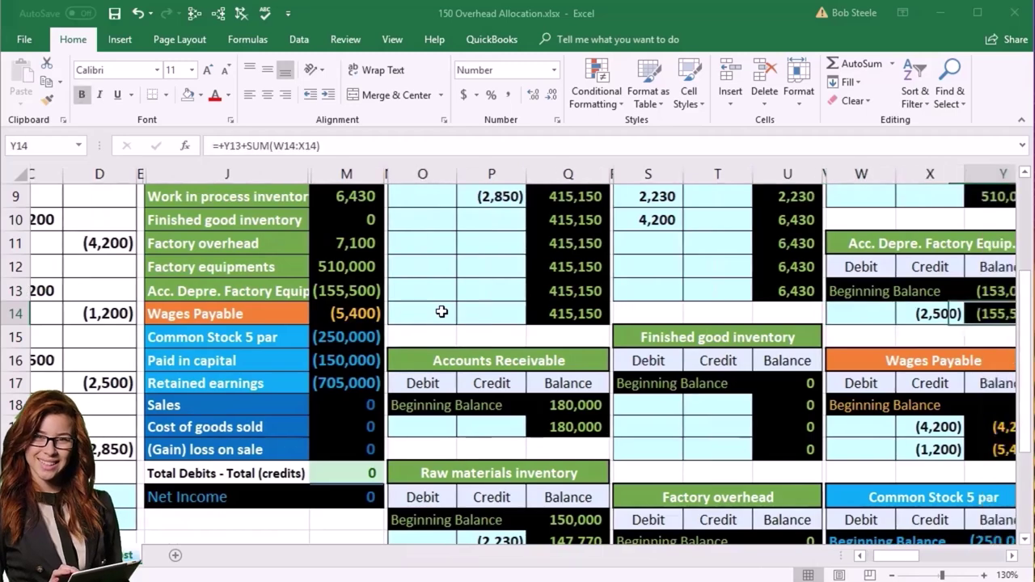
pyautogui.press('Right')
pyautogui.press('Right')
pyautogui.press('Right')
pyautogui.press('Right')
pyautogui.press('Right')
pyautogui.press('Right')
pyautogui.press('Right')
pyautogui.press('Right')
pyautogui.press('Right')
pyautogui.press('Right')
pyautogui.press('Right')
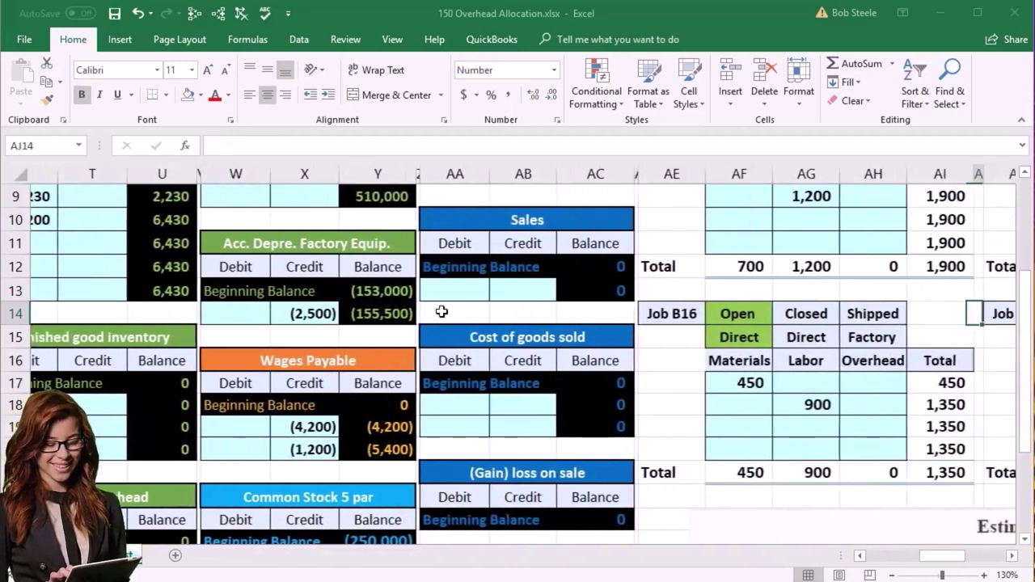
pyautogui.press('Right')
pyautogui.press('Right')
pyautogui.press('Right')
pyautogui.press('Right')
pyautogui.press('Right')
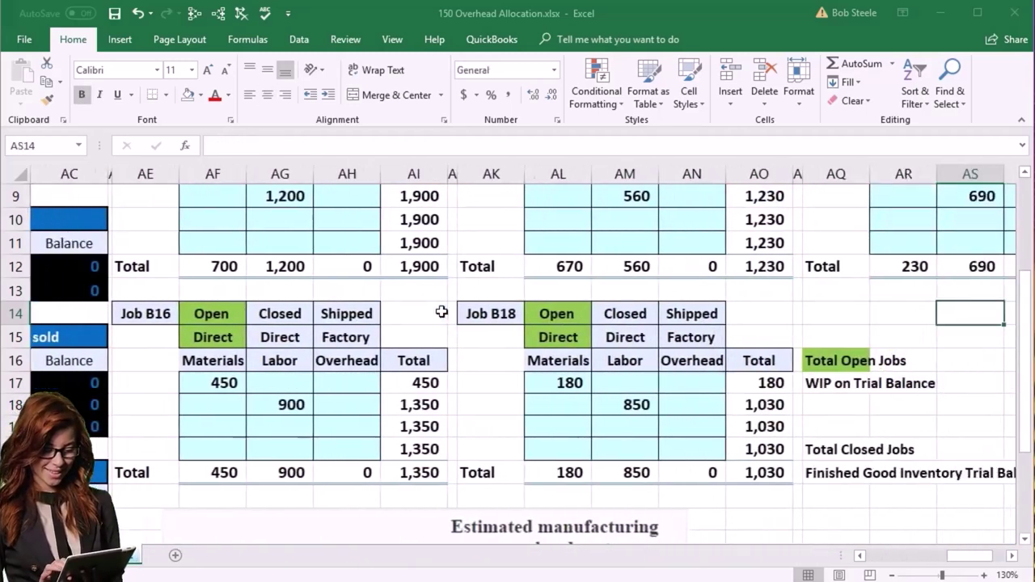
pyautogui.scroll(-2, 441, 312)
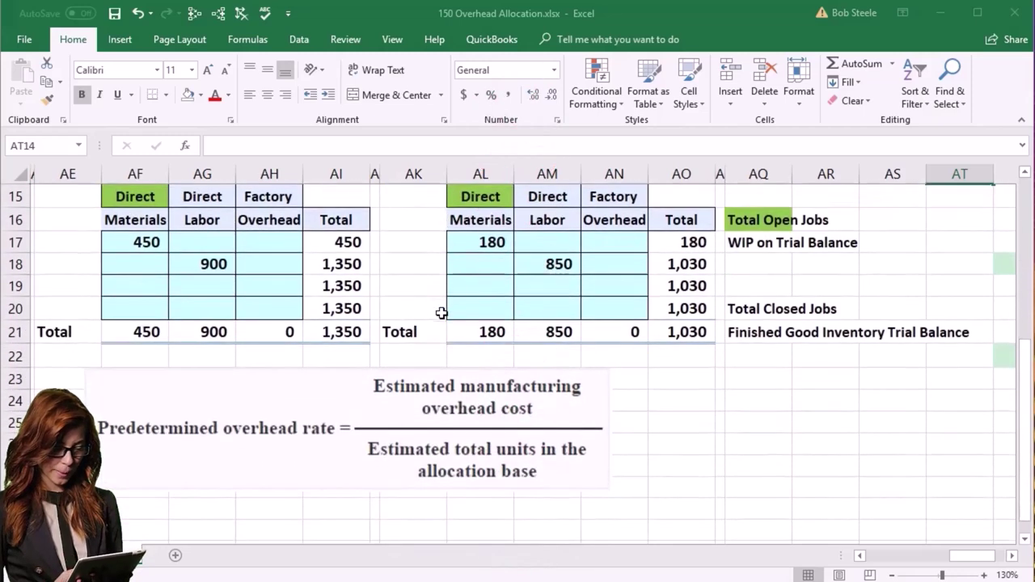
pyautogui.click(384, 437)
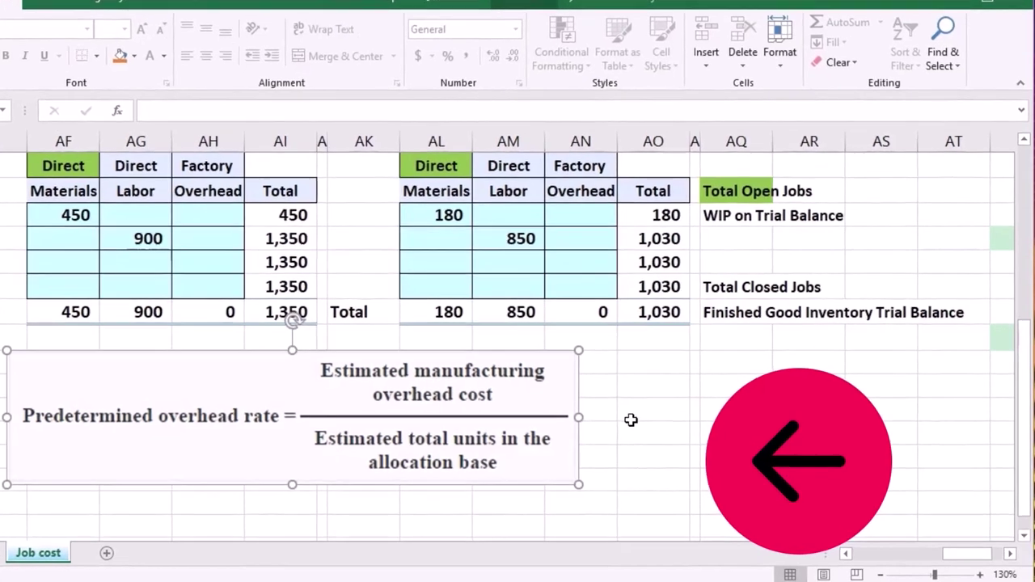
pyautogui.click(494, 428)
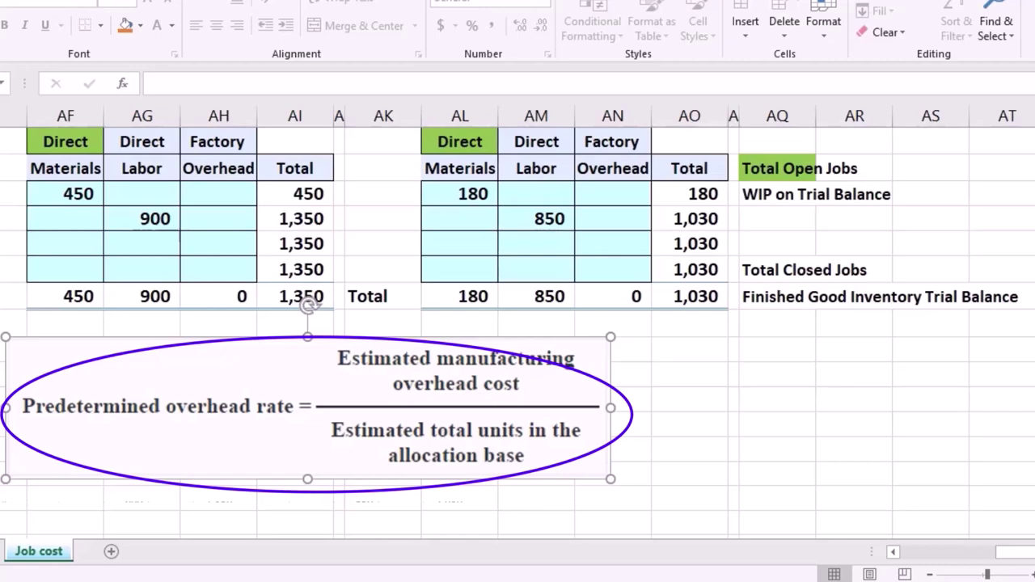
# Allocate factory overhead to Job B15 by entering =AG9*1.6 in cell AH10 of its job cost record
pyautogui.scroll(1, 145, 482)
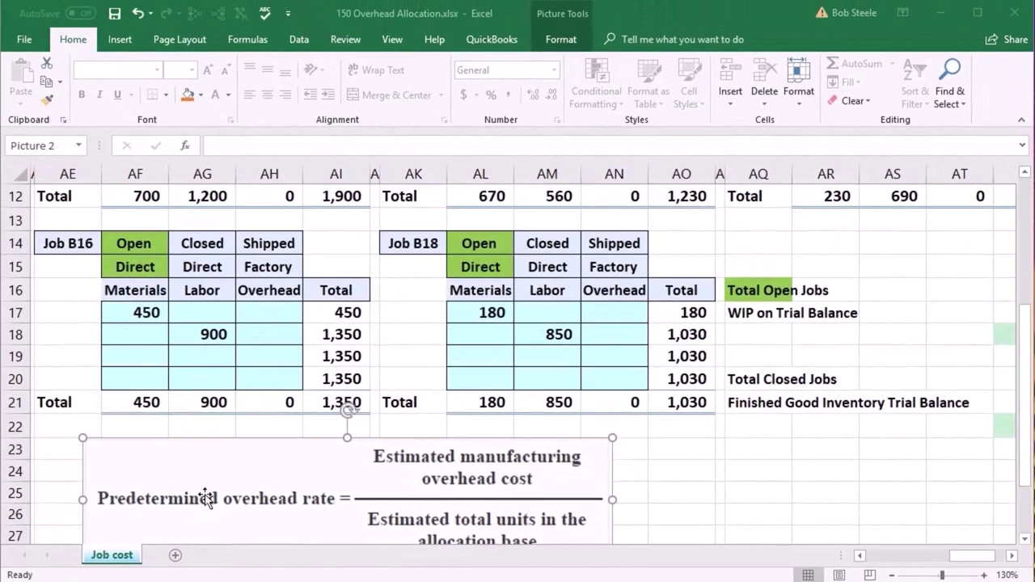
pyautogui.scroll(1, 207, 499)
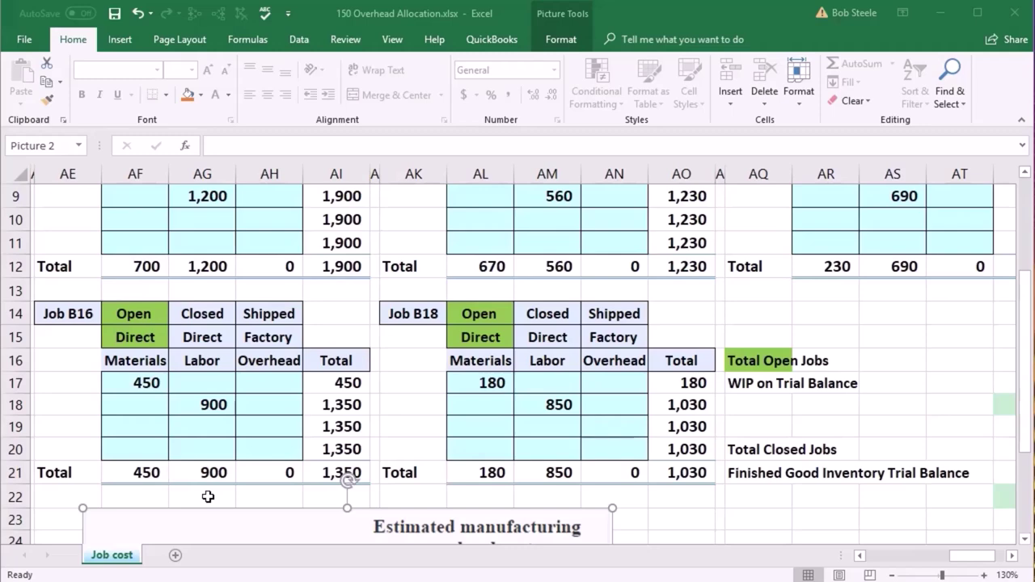
pyautogui.scroll(1, 208, 496)
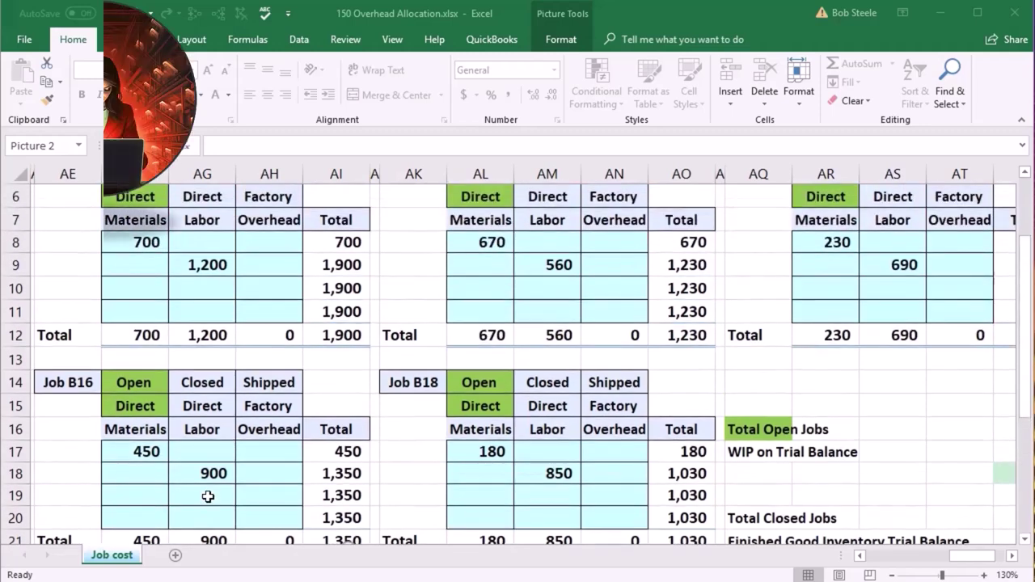
pyautogui.scroll(1, 208, 497)
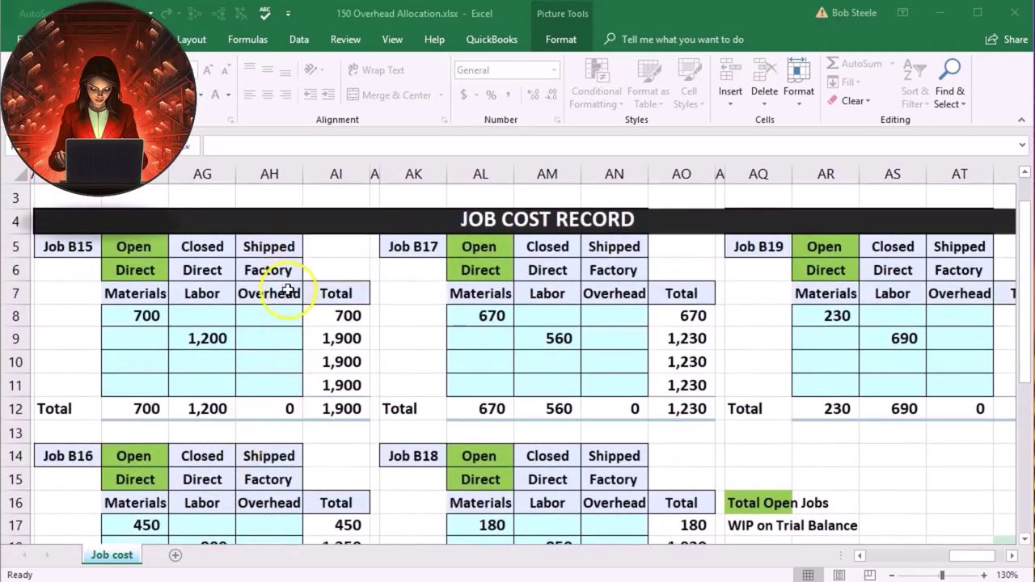
pyautogui.click(275, 356)
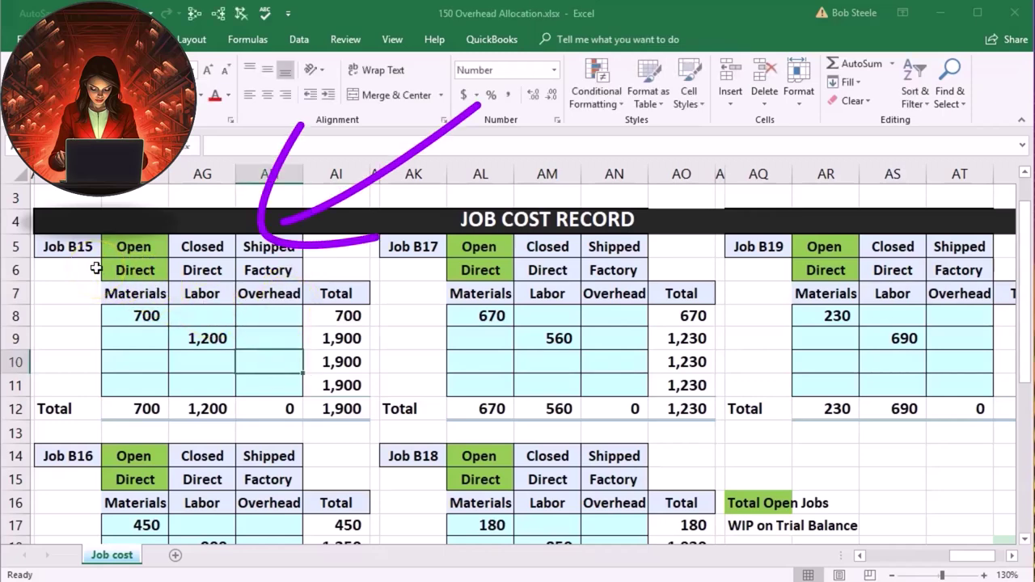
pyautogui.write('=')
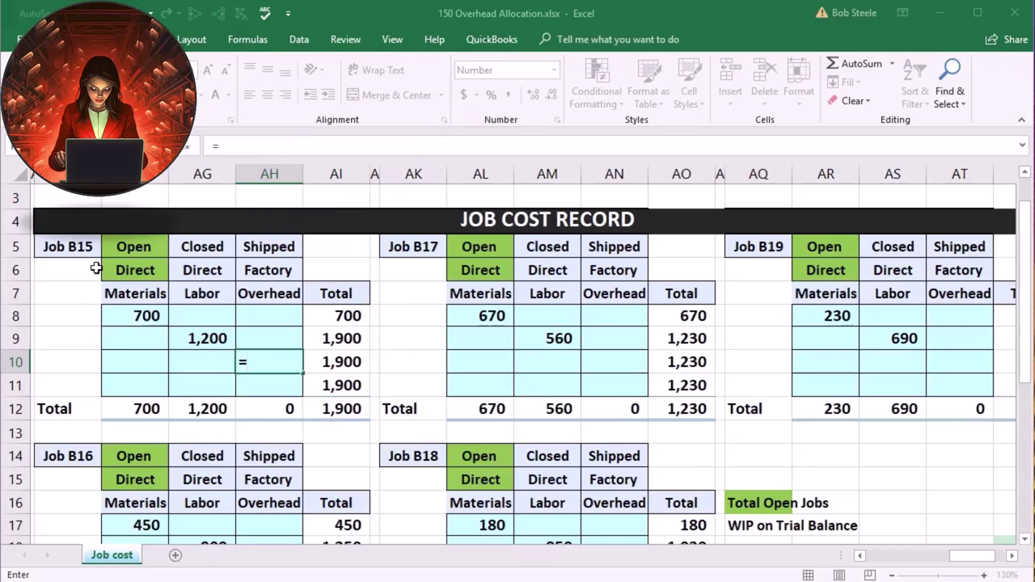
pyautogui.click(217, 338)
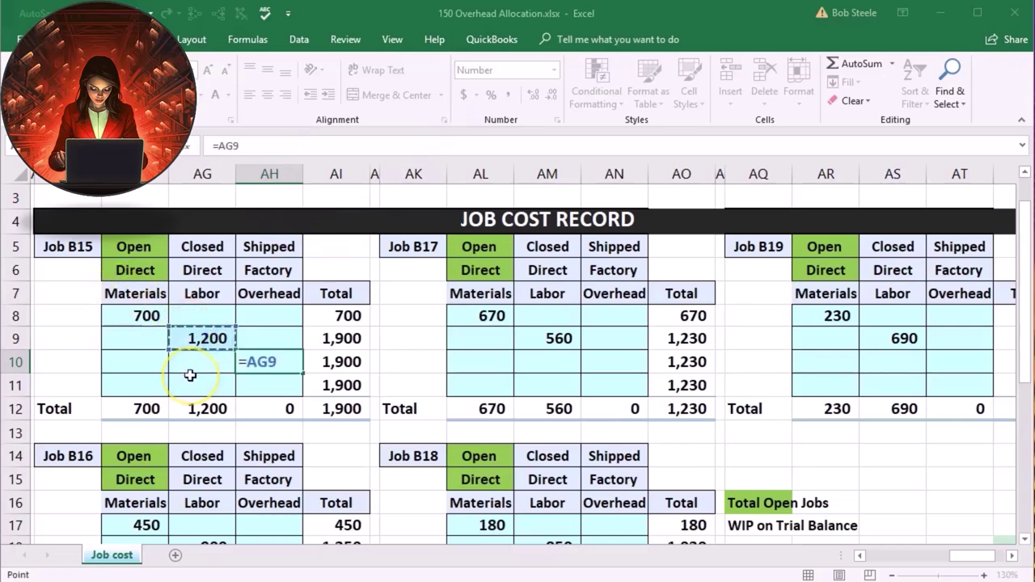
pyautogui.write('*1.6')
pyautogui.press('Return')
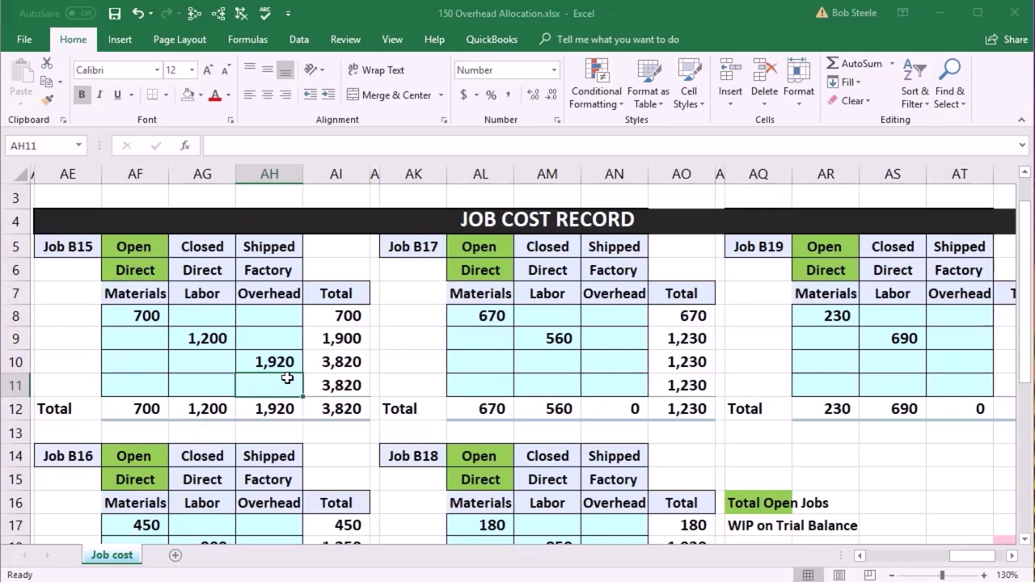
# Allocate factory overhead to Job B16 in cell AH19 as its direct labor in AG18 multiplied by 1.6
pyautogui.scroll(-2, 287, 378)
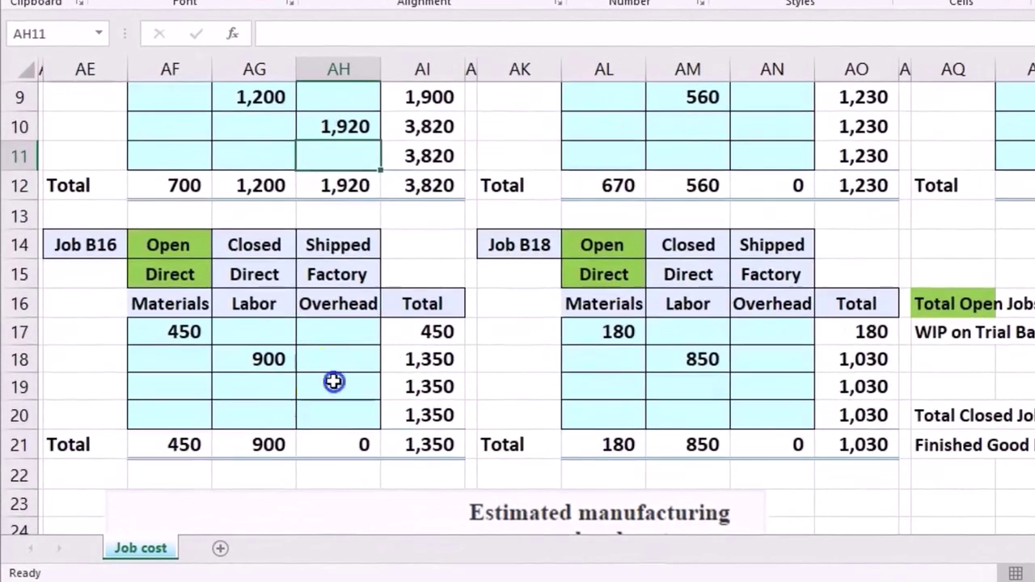
pyautogui.click(267, 420)
pyautogui.write('=')
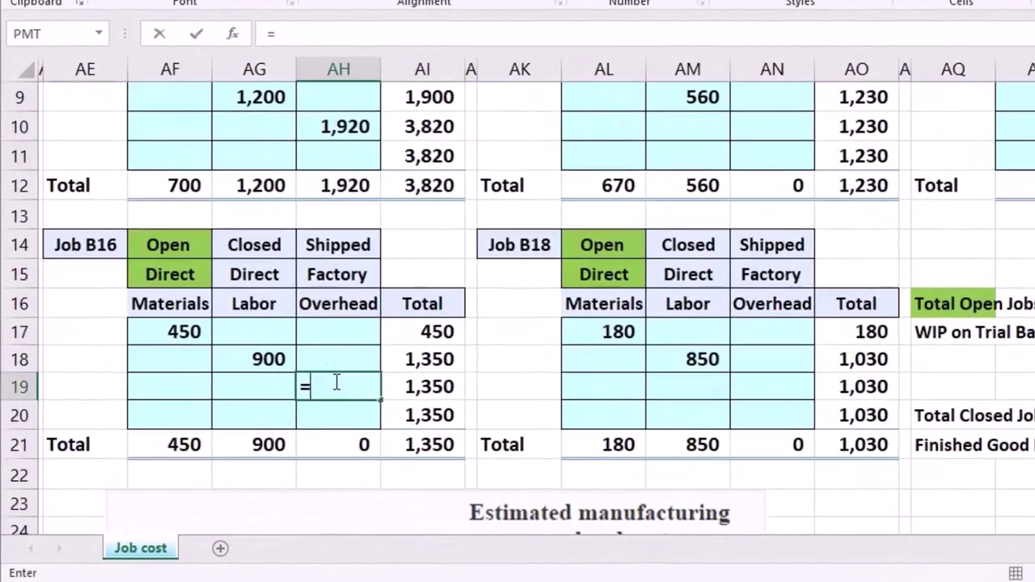
pyautogui.click(272, 358)
pyautogui.write('*1.6')
pyautogui.press('Return')
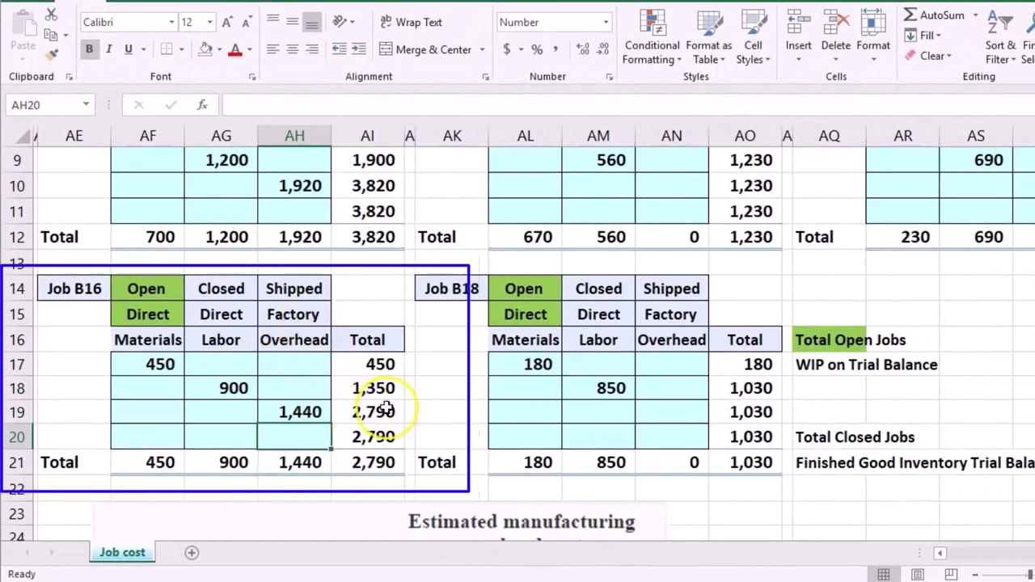
# Allocate factory overhead to Job B17 in cell AN10 as its direct labor in AM9 multiplied by 1.6
pyautogui.scroll(1, 380, 388)
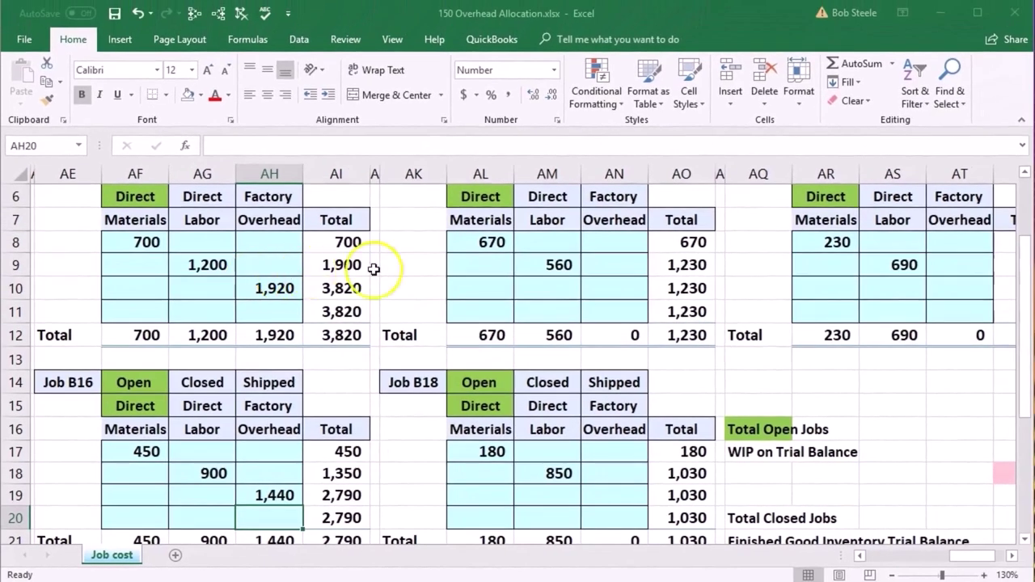
pyautogui.click(602, 279)
pyautogui.scroll(1, 604, 281)
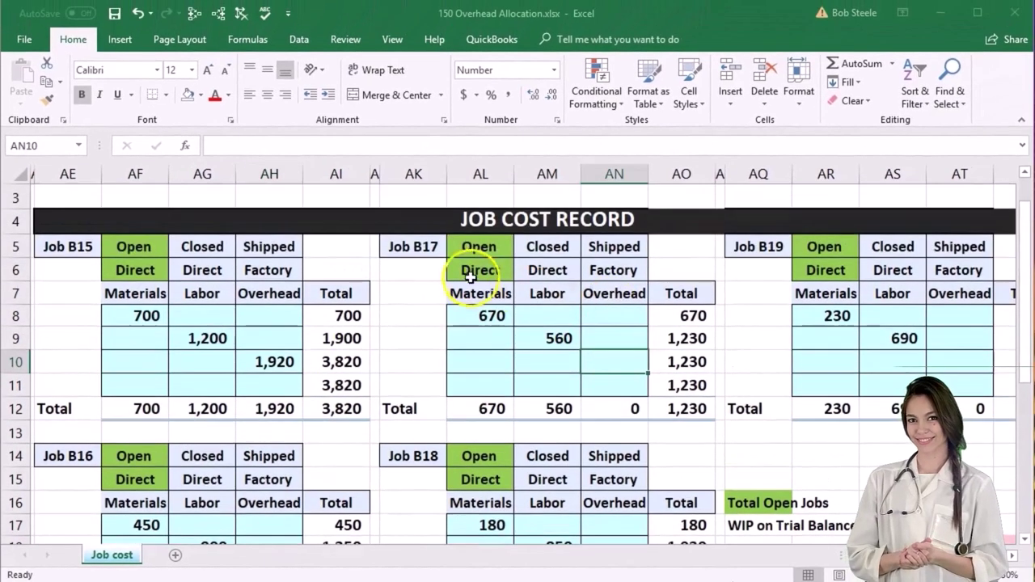
pyautogui.write('=')
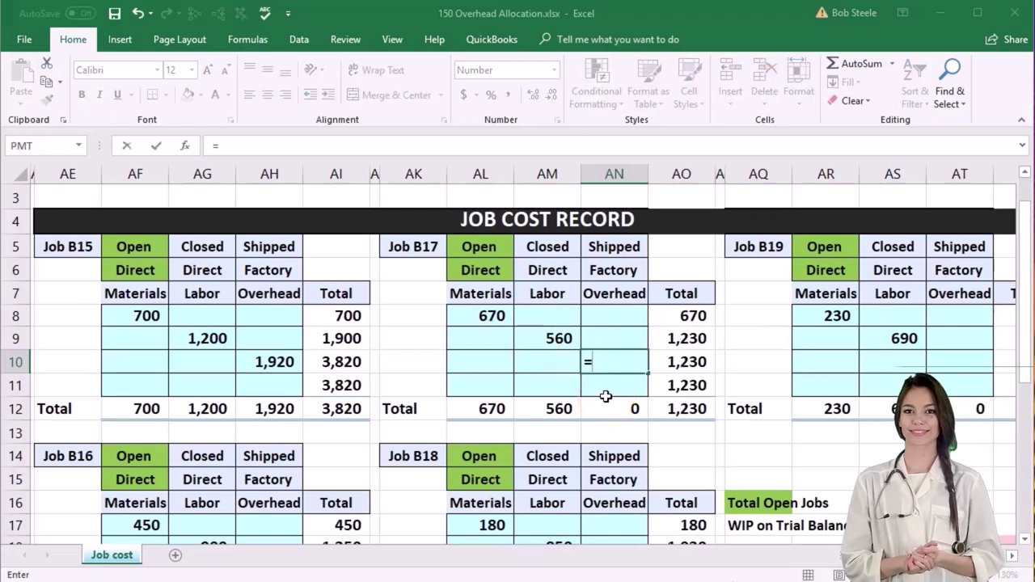
pyautogui.click(553, 338)
pyautogui.write('*1.6')
pyautogui.press('Return')
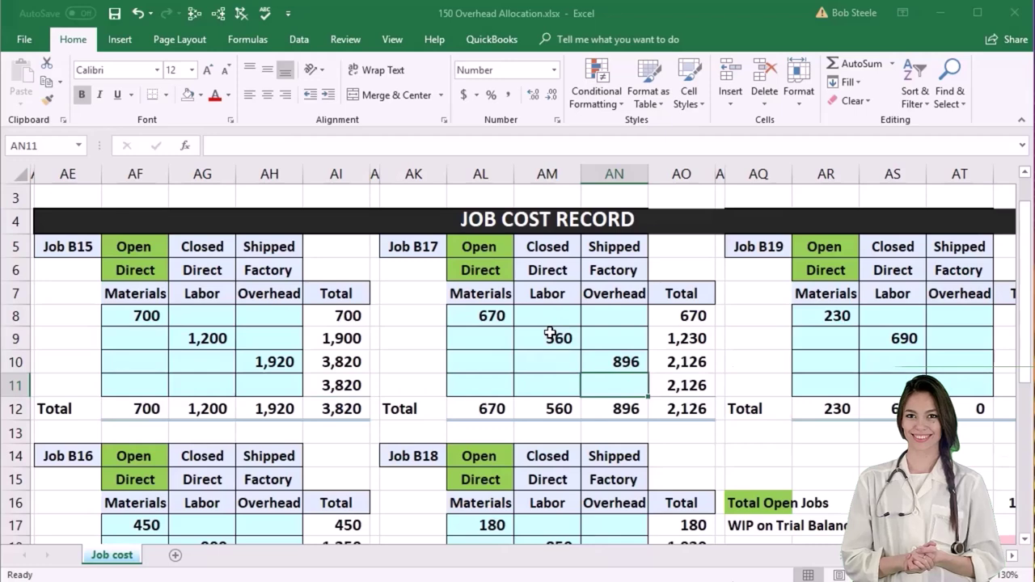
# Allocate factory overhead to Job B18 by entering =AM18*1.6 in cell AN19 of its job cost record
pyautogui.scroll(-1, 550, 333)
pyautogui.click(606, 494)
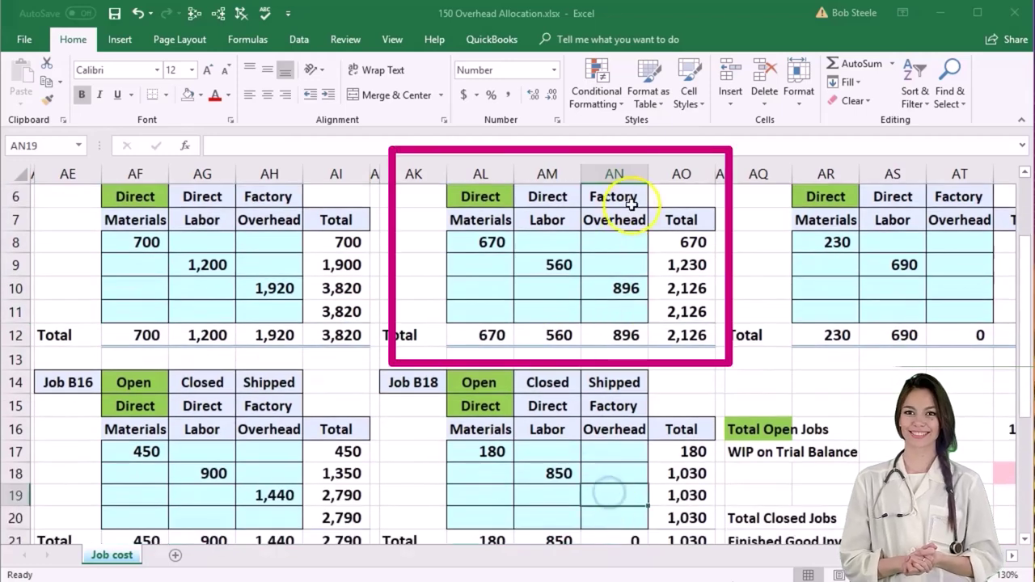
pyautogui.write('=')
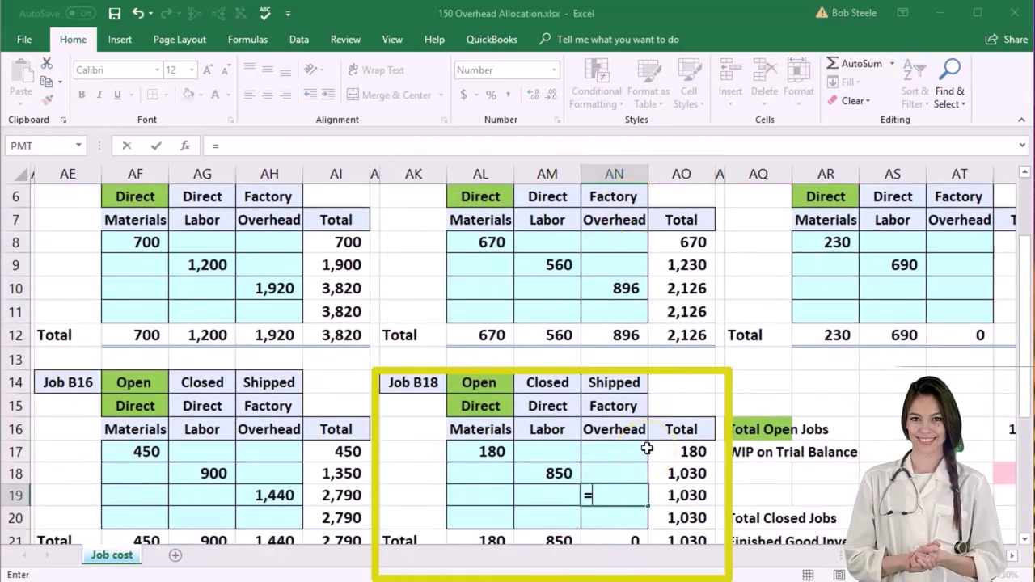
pyautogui.click(562, 472)
pyautogui.write('*')
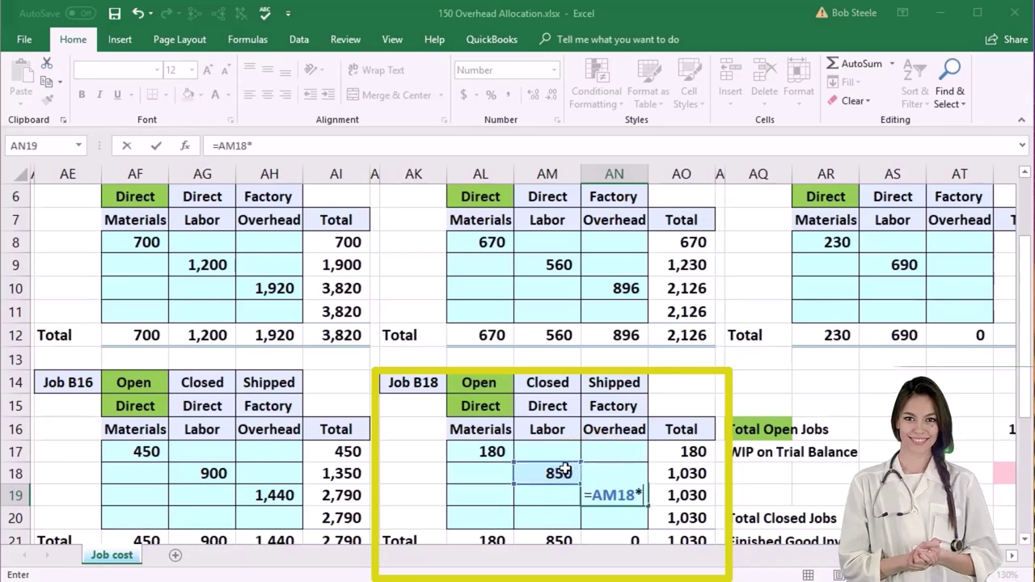
pyautogui.write('1.6')
pyautogui.press('Return')
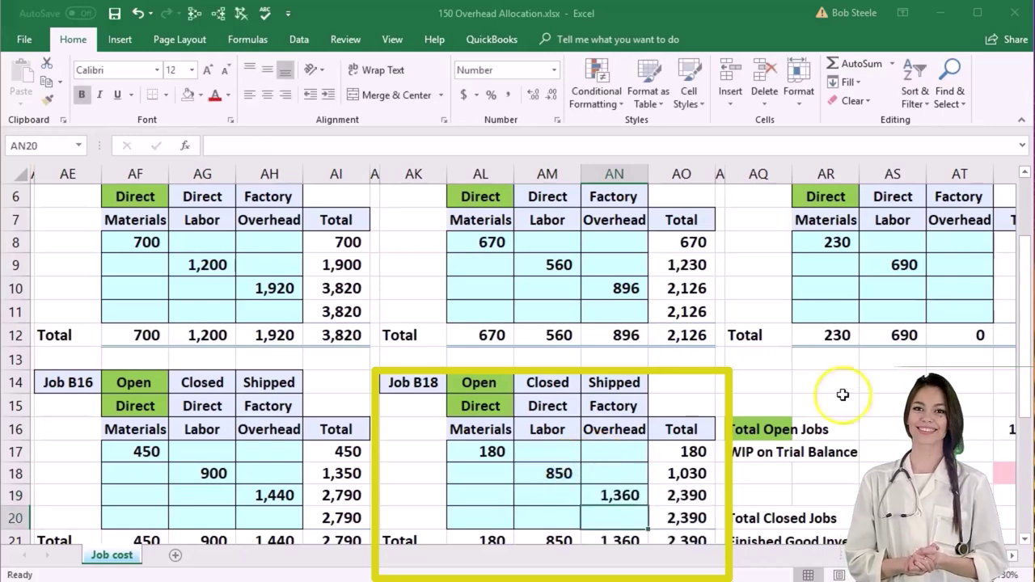
# Allocate factory overhead to Job B19 in cell AT10 as its direct labor in AS9 multiplied by 1.6
pyautogui.click(956, 288)
pyautogui.scroll(1, 953, 307)
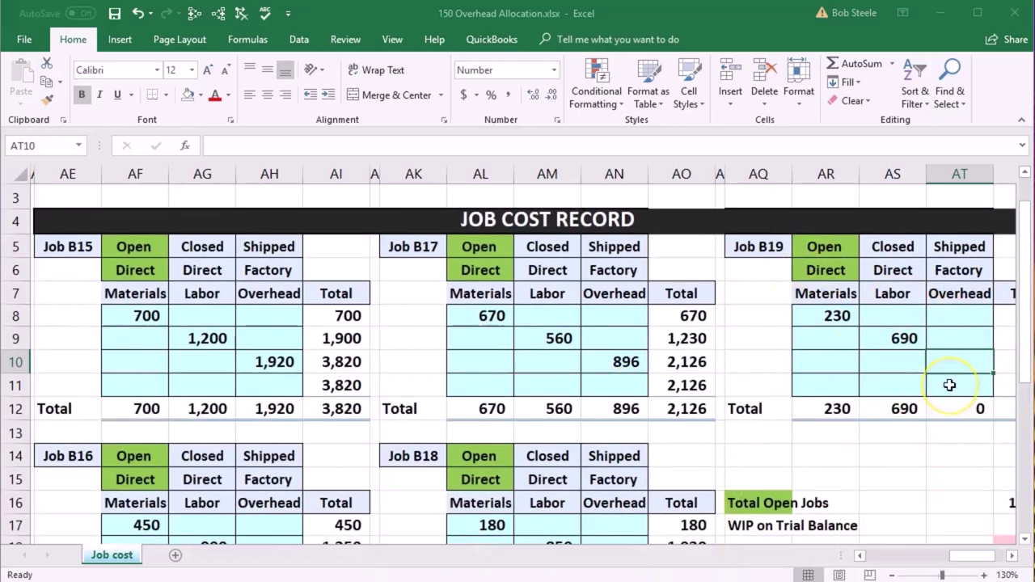
pyautogui.write('=')
pyautogui.click(899, 341)
pyautogui.write('*1.6')
pyautogui.press('Return')
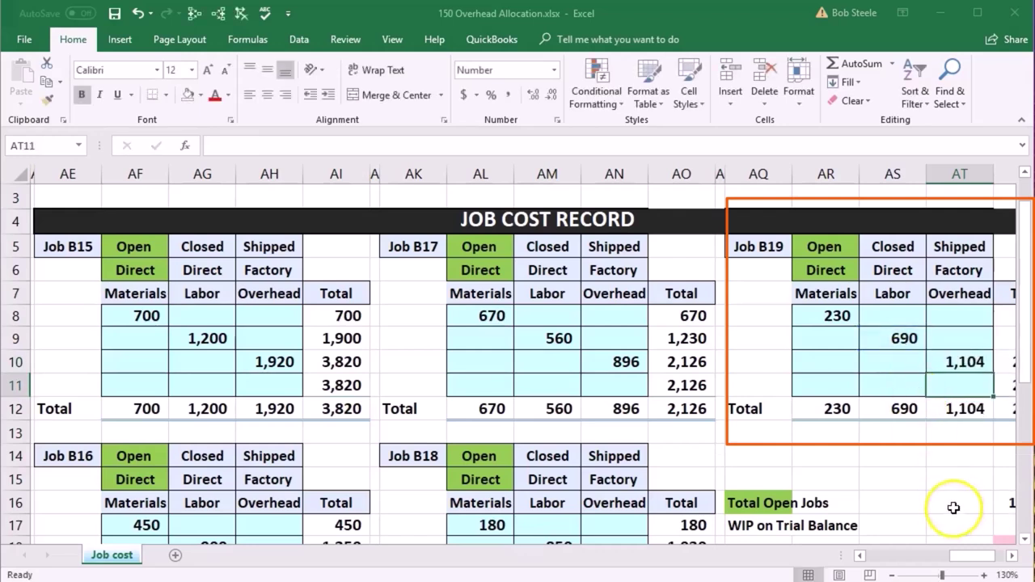
# Compare the job cost records and total open jobs with the work in process and factory overhead accounts on the trial balance
pyautogui.click(1011, 554)
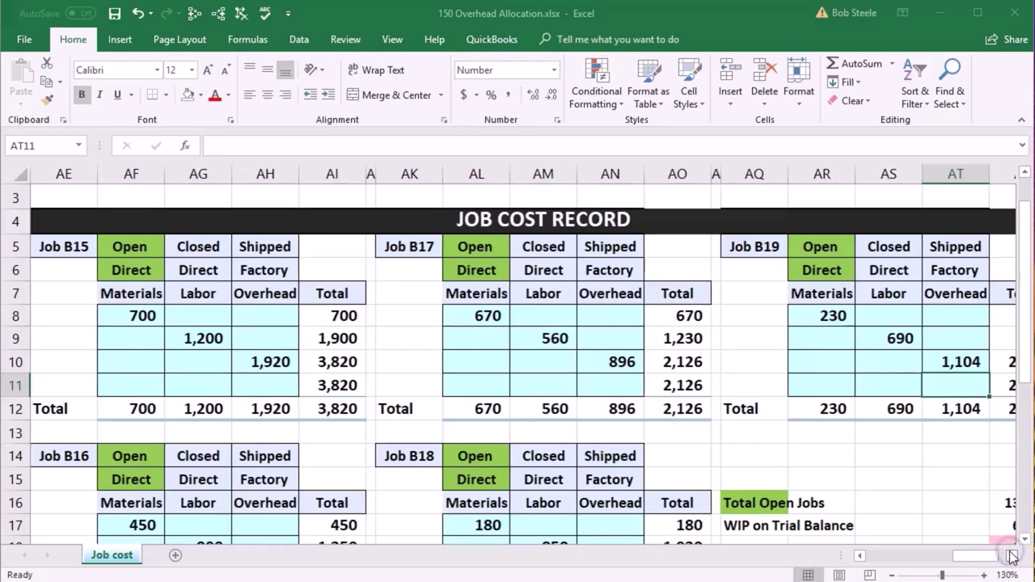
pyautogui.click(1011, 553)
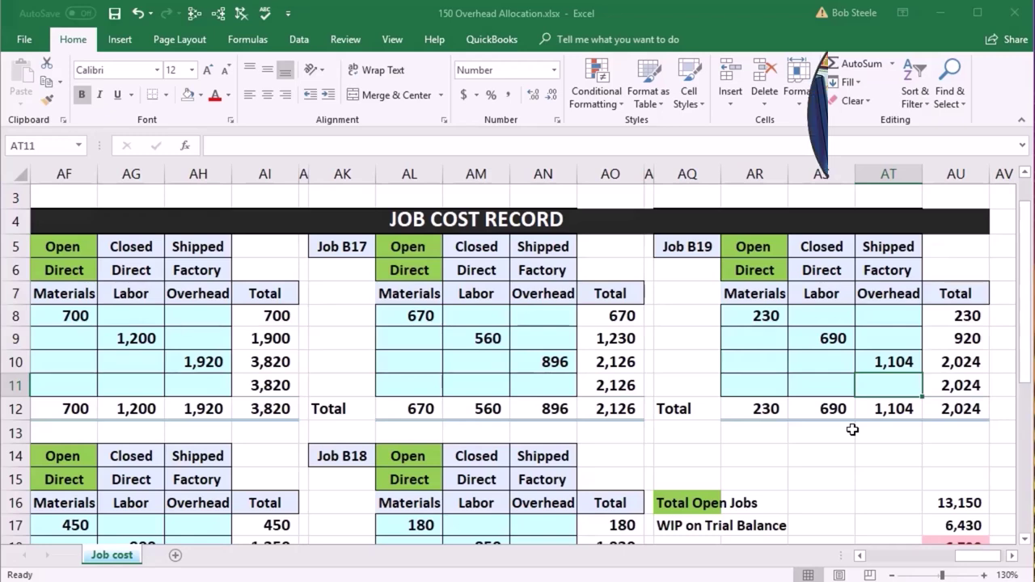
pyautogui.click(74, 318)
pyautogui.click(61, 529)
pyautogui.scroll(-3, 536, 534)
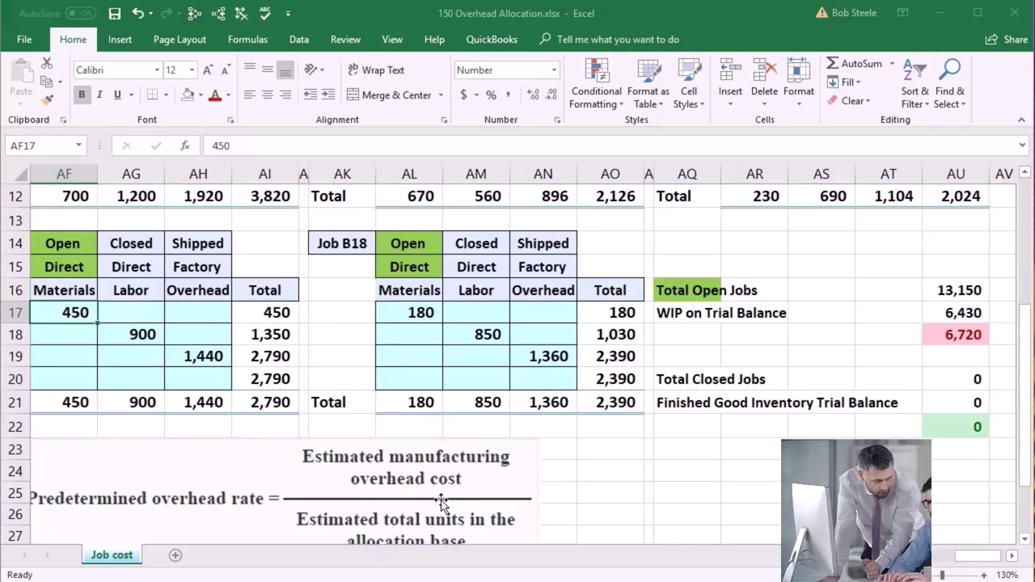
pyautogui.scroll(3, 441, 501)
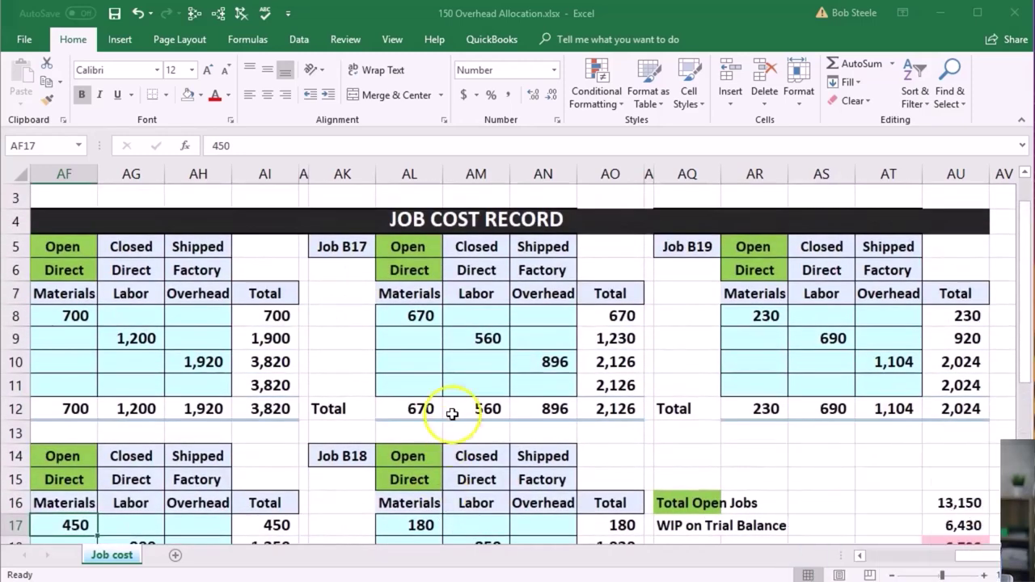
pyautogui.click(460, 381)
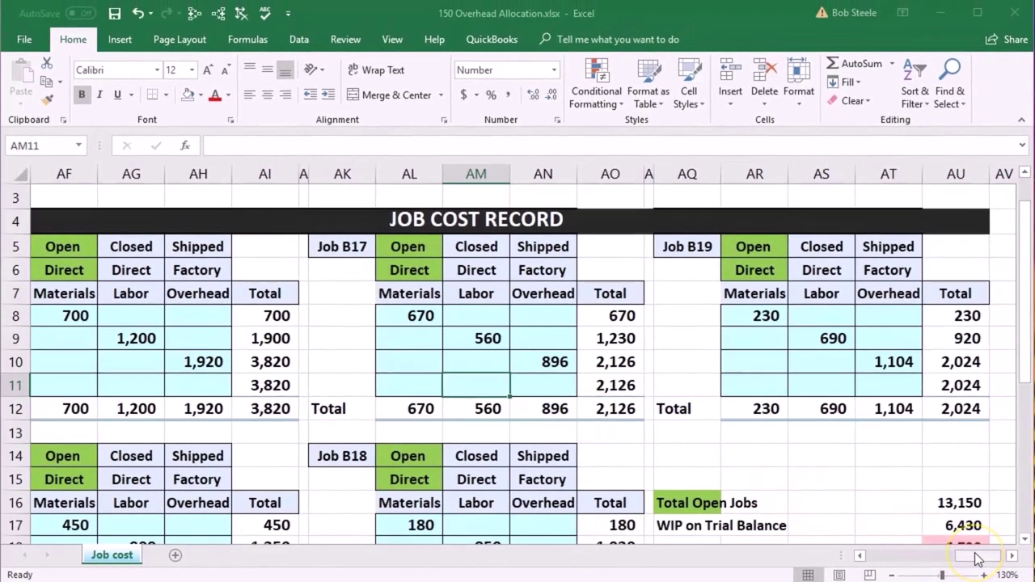
pyautogui.moveTo(977, 558); pyautogui.dragTo(876, 558)
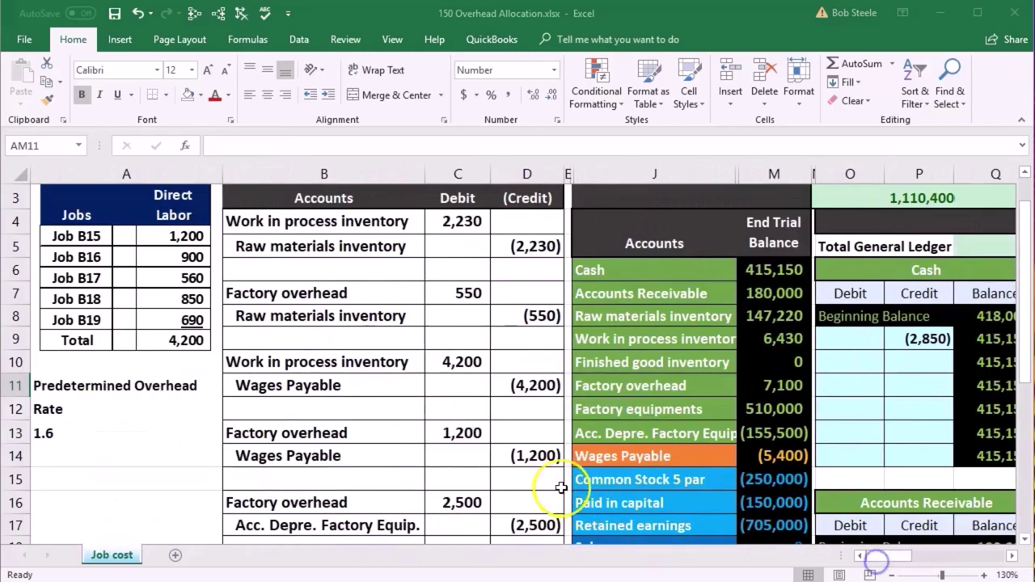
pyautogui.click(646, 391)
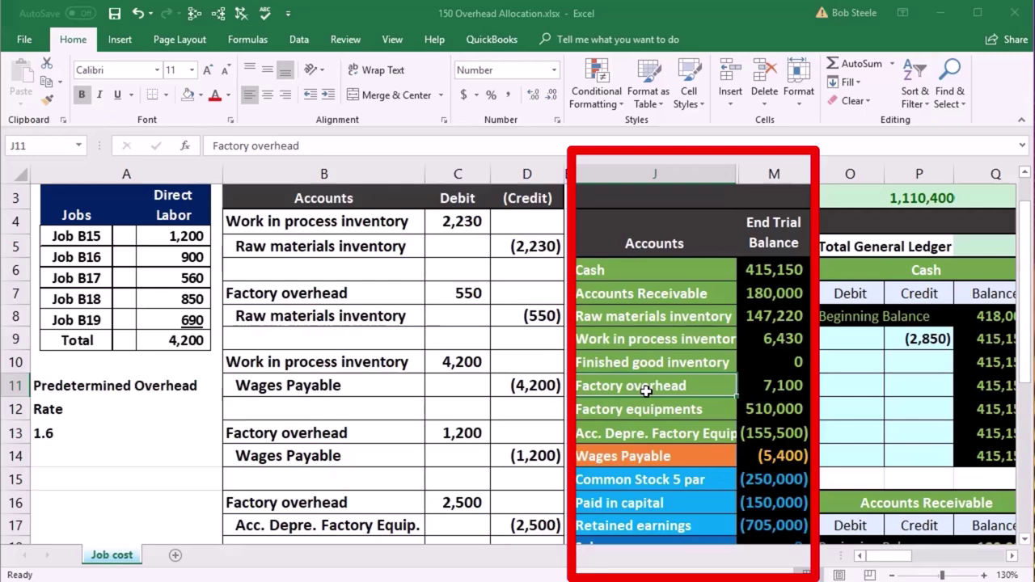
pyautogui.click(656, 341)
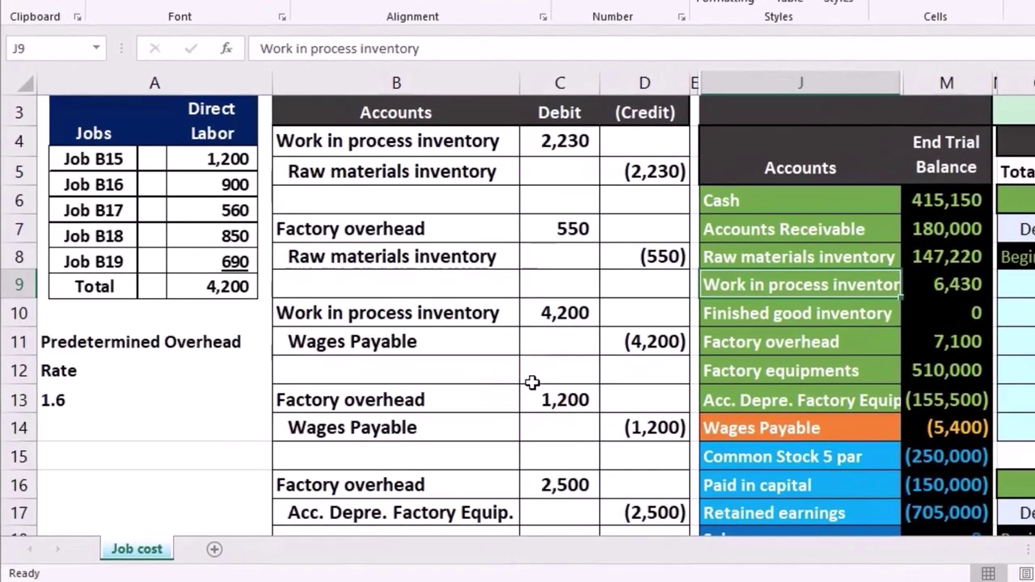
pyautogui.scroll(-3, 532, 383)
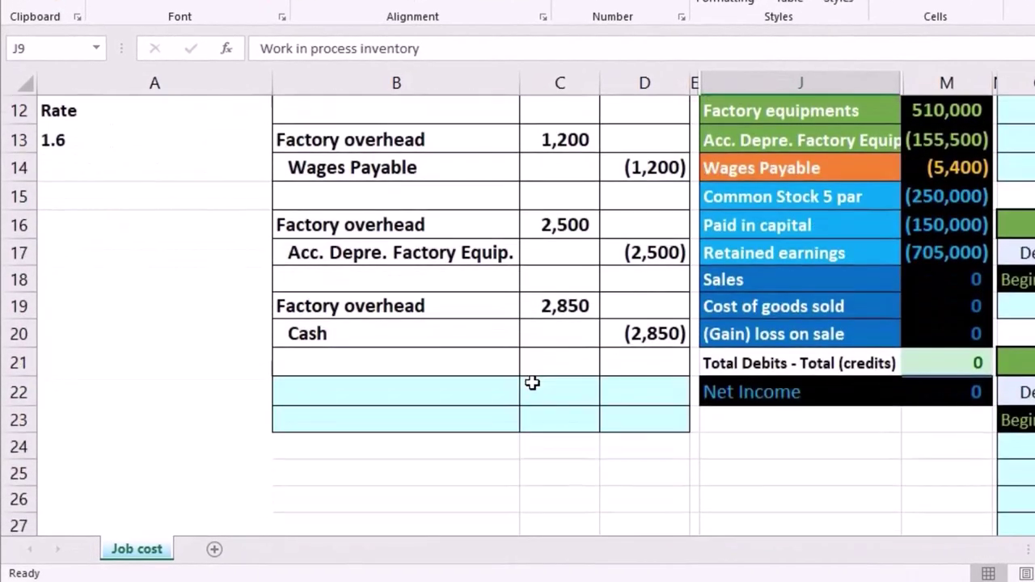
pyautogui.scroll(2, 532, 383)
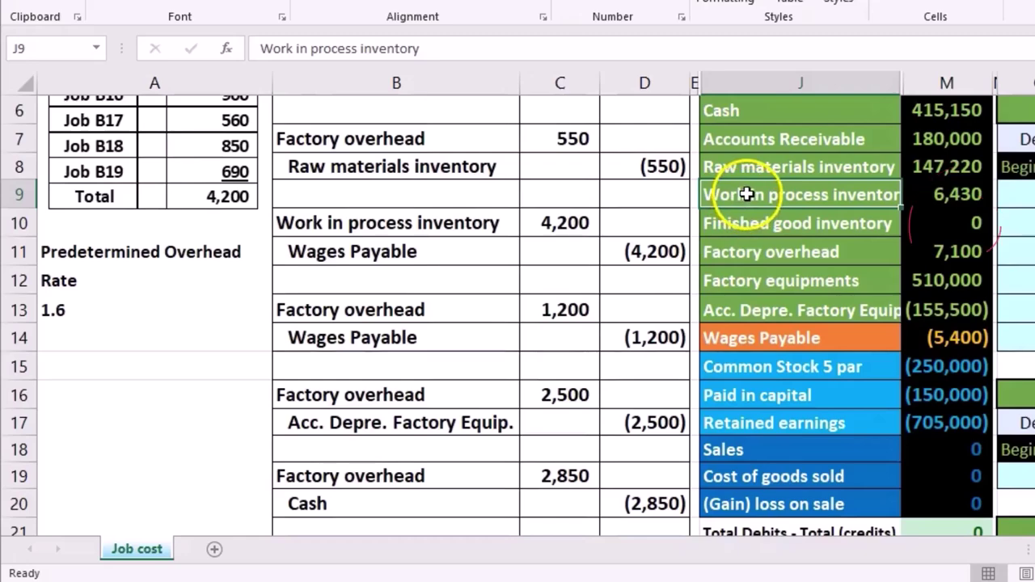
# Copy the Work in process inventory account name from J9 and paste it as values into journal cell B22
pyautogui.click(964, 196)
pyautogui.click(870, 195)
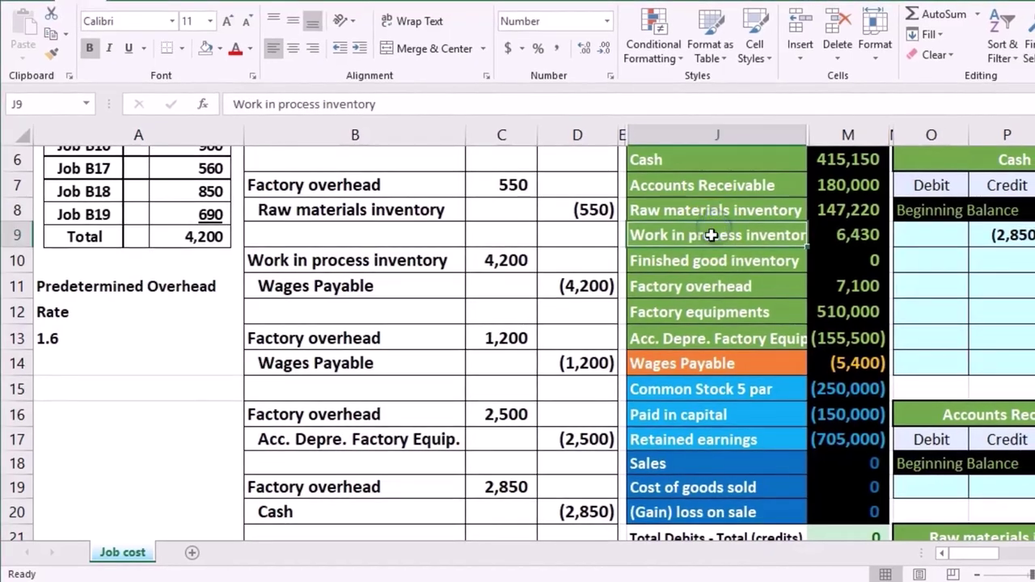
pyautogui.rightClick(711, 235)
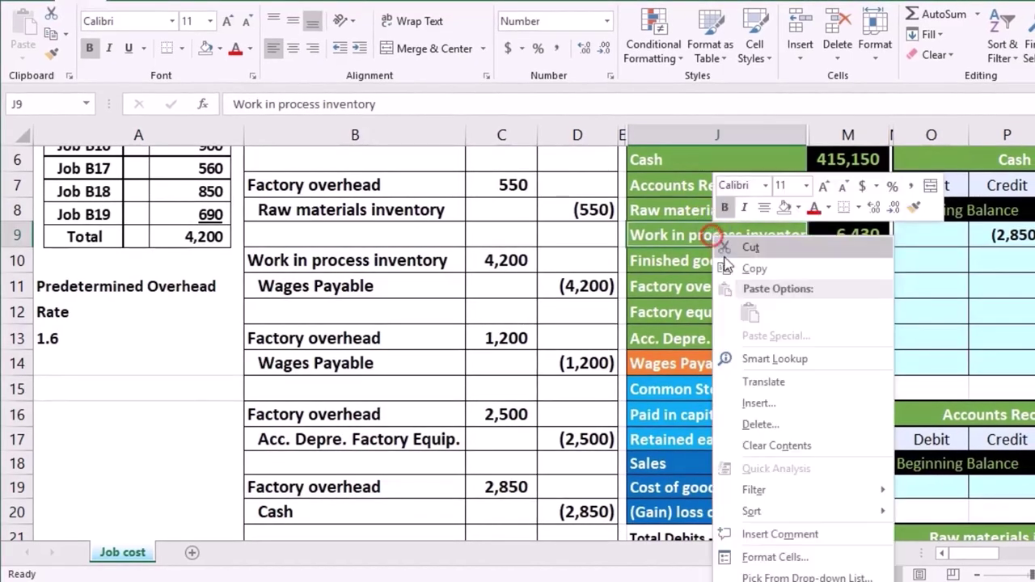
pyautogui.click(731, 202)
pyautogui.scroll(-2, 372, 395)
pyautogui.click(335, 416)
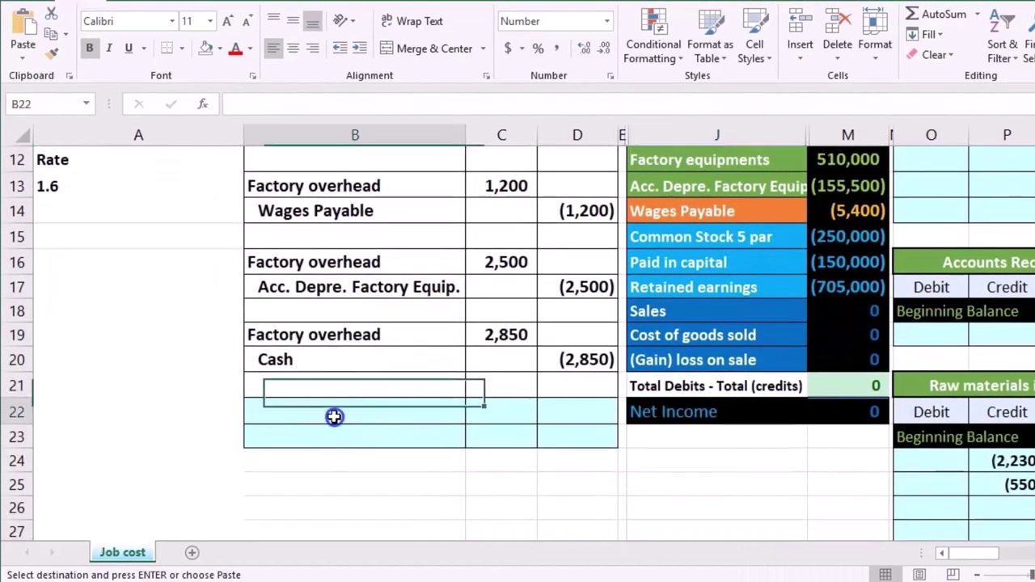
pyautogui.rightClick(334, 417)
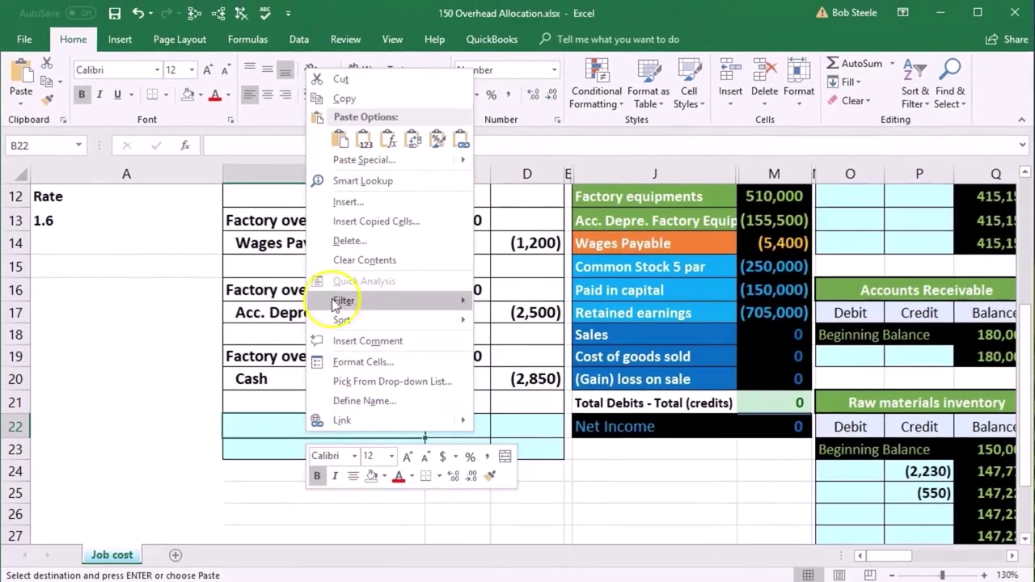
pyautogui.click(364, 146)
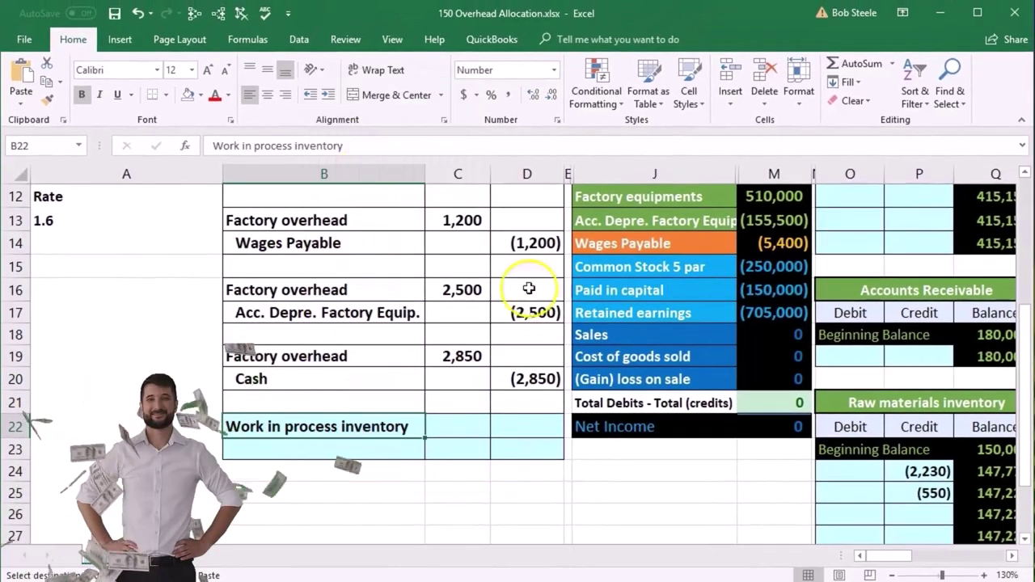
# Copy the Factory overhead account name from J11 and paste it as values into journal cell B23
pyautogui.scroll(1, 607, 337)
pyautogui.click(621, 243)
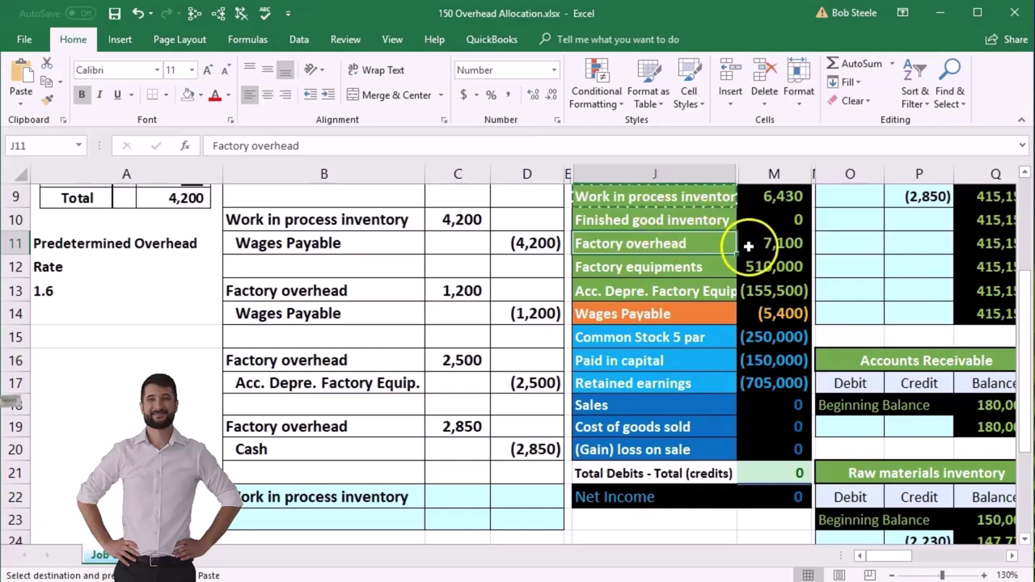
pyautogui.rightClick(645, 248)
pyautogui.click(662, 267)
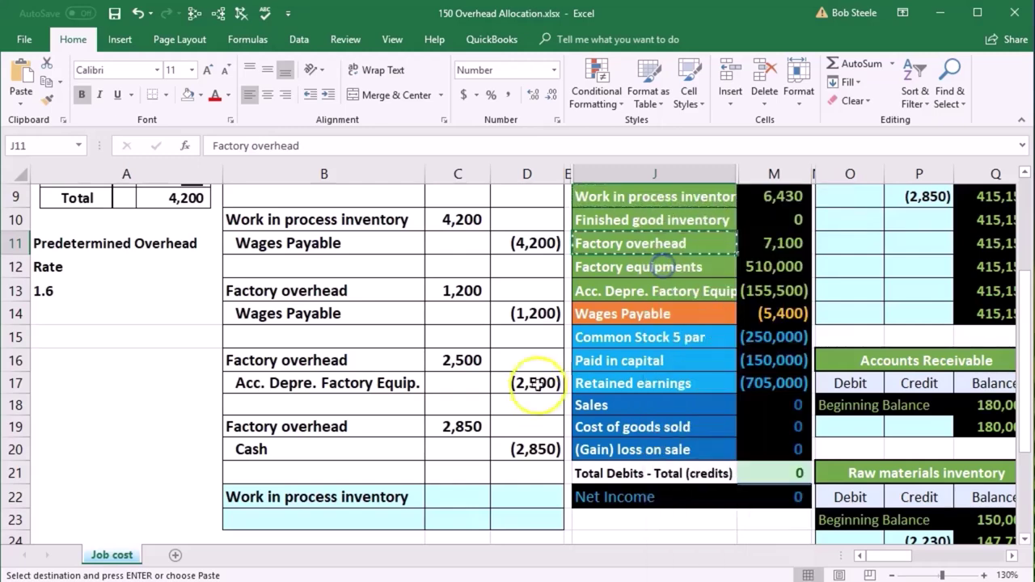
pyautogui.click(362, 516)
pyautogui.scroll(-1, 361, 501)
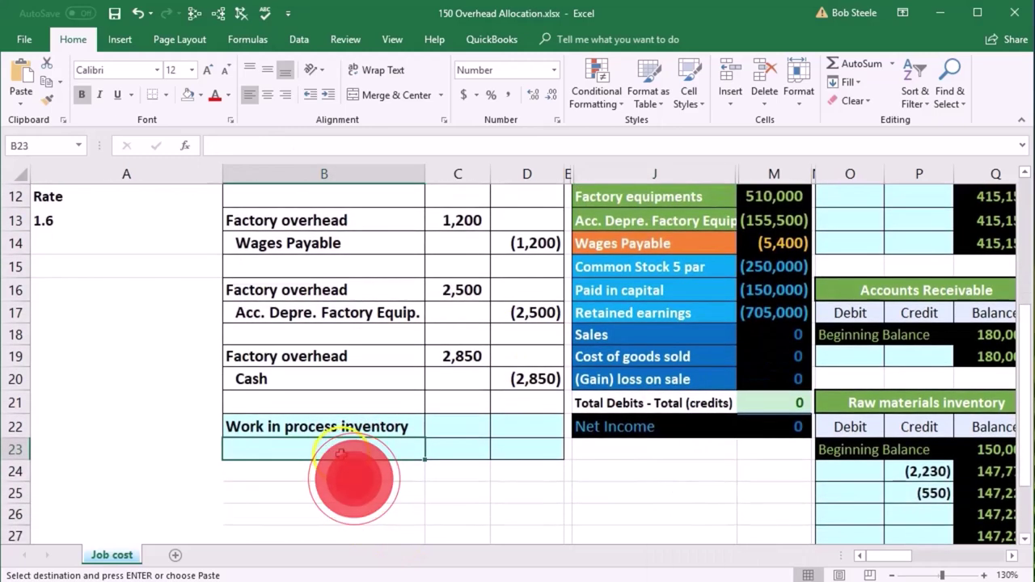
pyautogui.rightClick(342, 453)
pyautogui.click(406, 167)
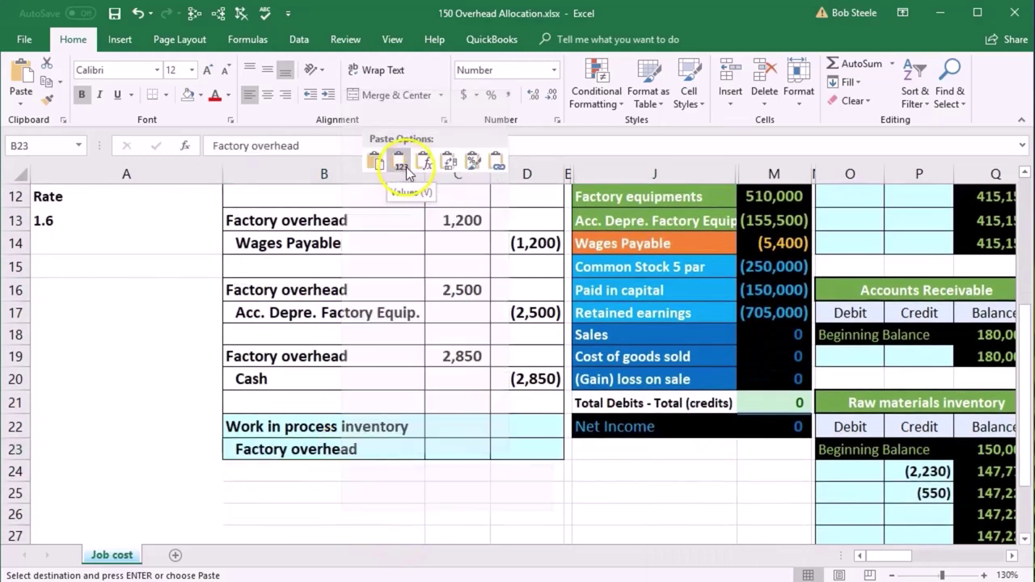
# Enter the work in process inventory debit in journal cell C22 as =4200*1.6
pyautogui.scroll(1, 508, 347)
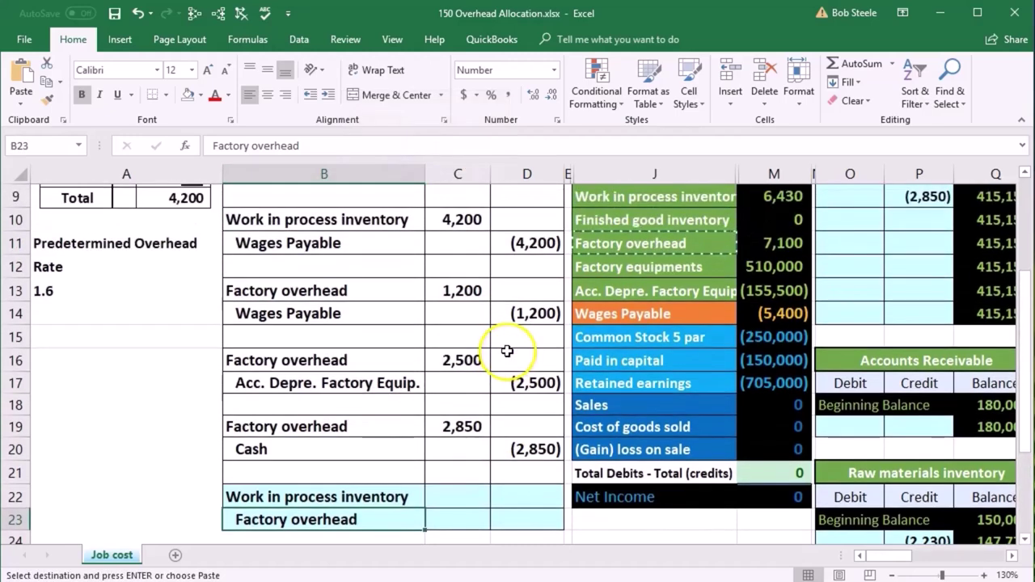
pyautogui.click(789, 243)
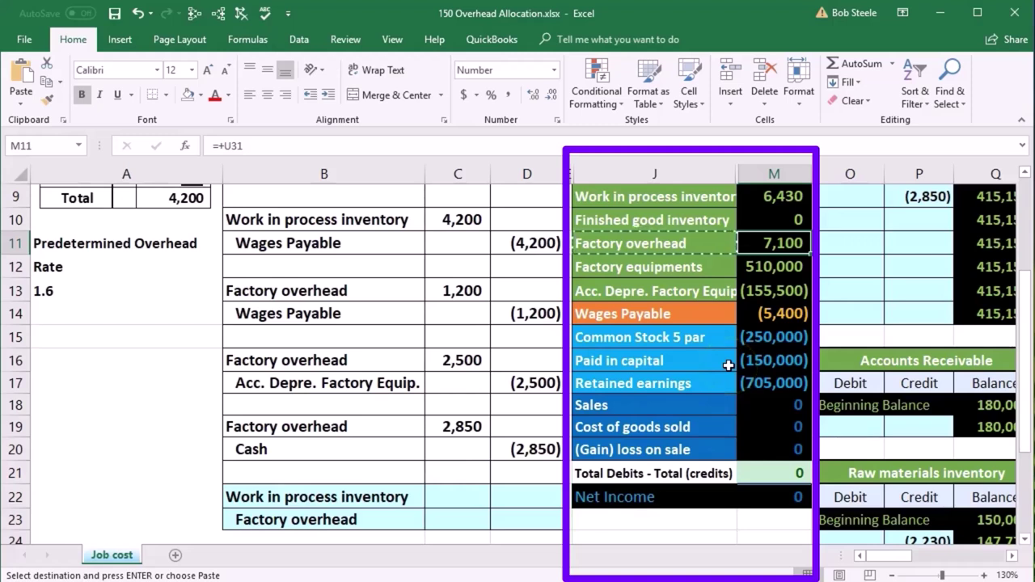
pyautogui.click(806, 241)
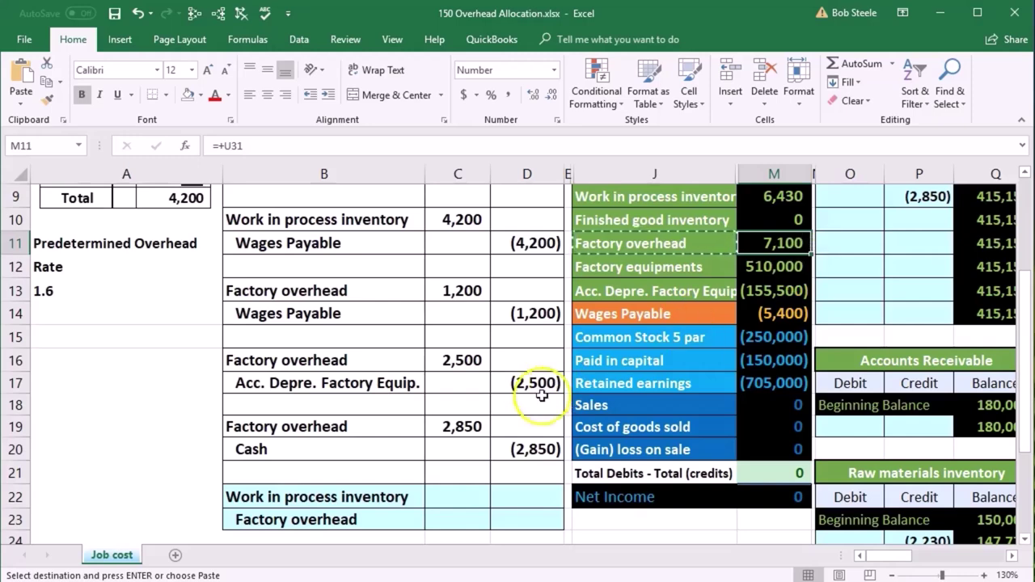
pyautogui.scroll(2, 408, 477)
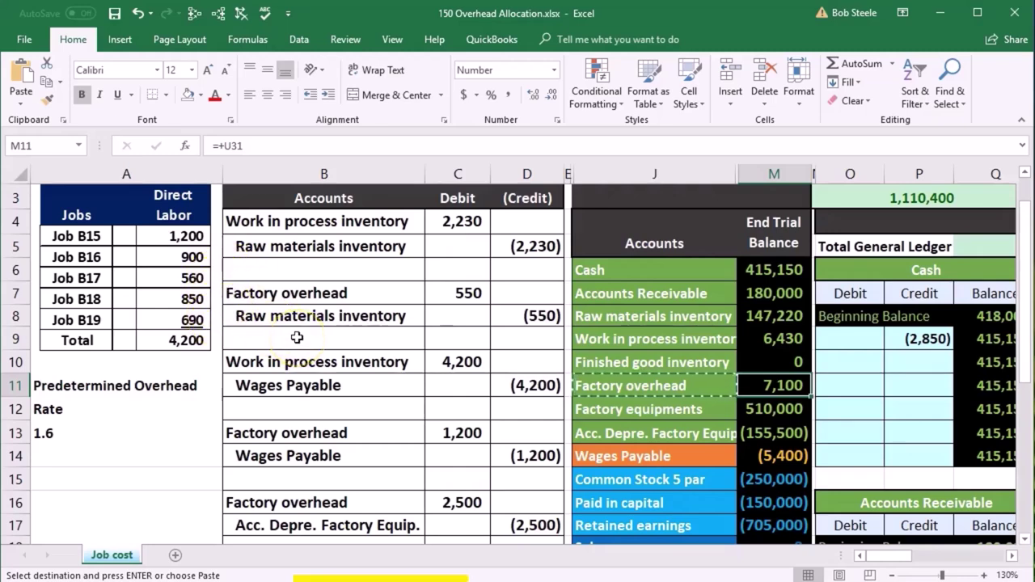
pyautogui.scroll(-3, 297, 338)
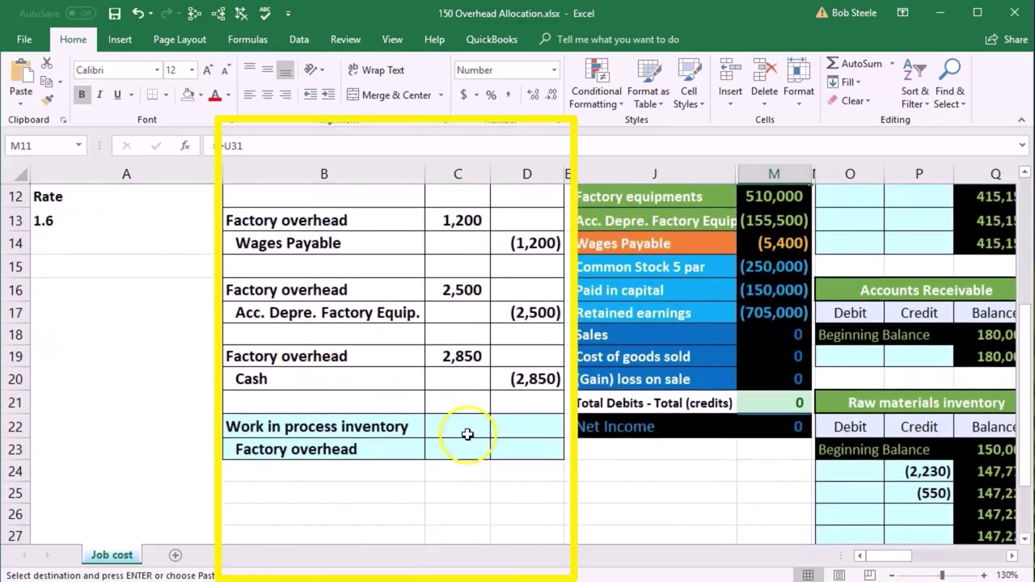
pyautogui.click(467, 433)
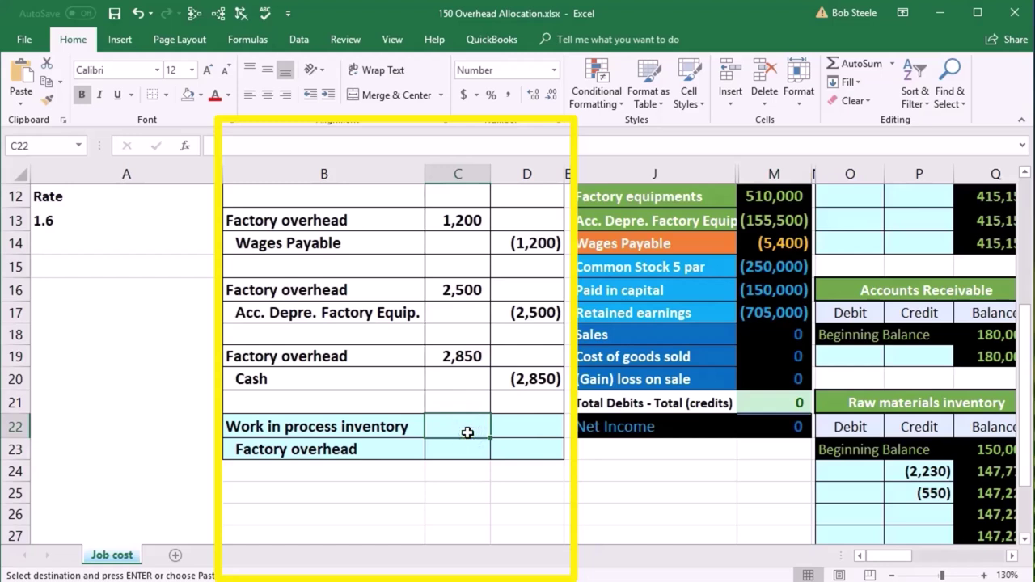
pyautogui.write('=4200')
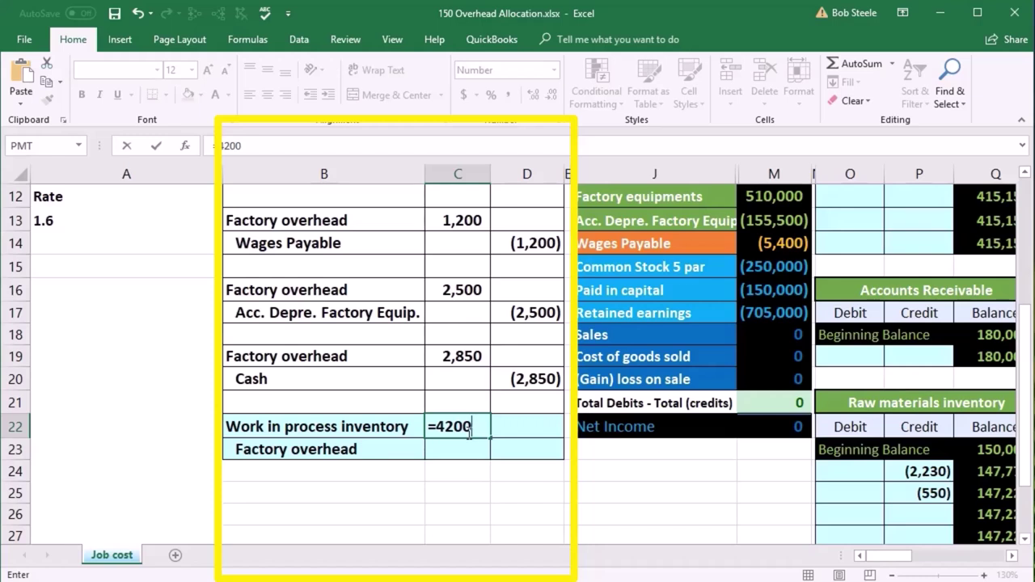
pyautogui.write('*1.6')
pyautogui.press('Return')
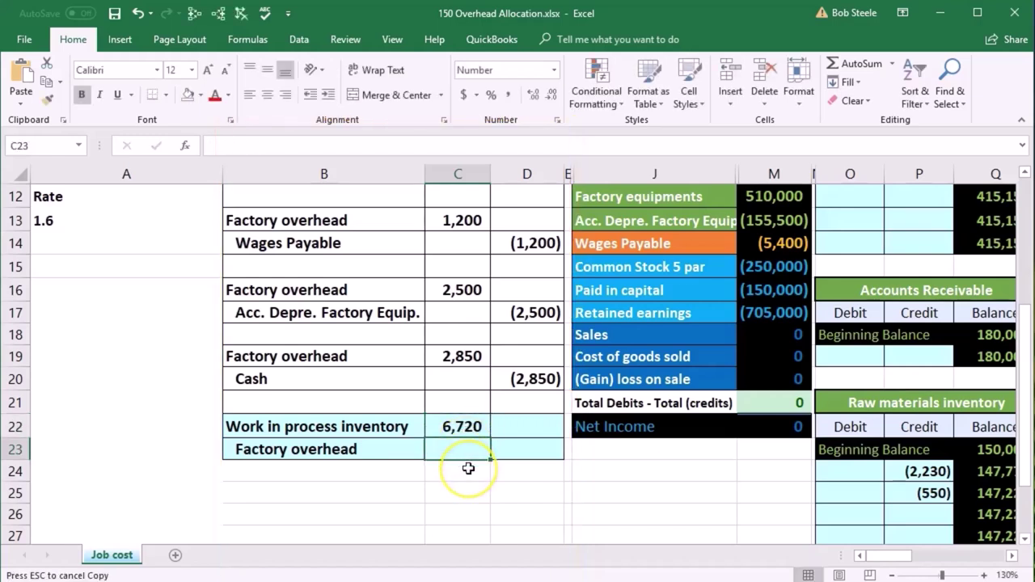
# Enter the factory overhead credit in journal cell D23 as the negative of C22
pyautogui.press('Right')
pyautogui.write('-')
pyautogui.press('Left')
pyautogui.press('Up')
pyautogui.press('Return')
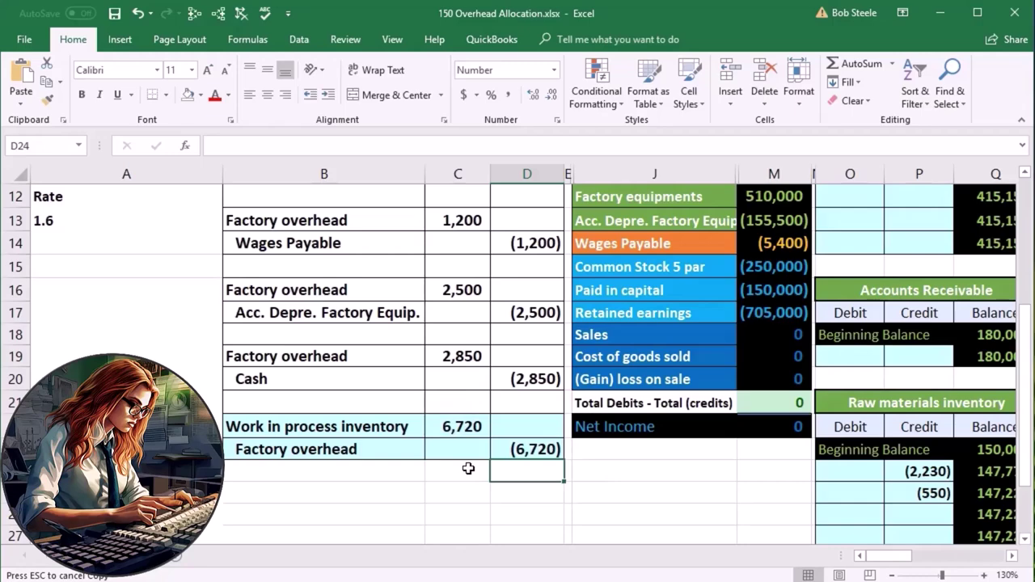
# Sum the factory overhead allocated on the five job cost records, cells AH10, AH19, AN10, AN19 and AT10, to check the journal amount
pyautogui.press('Right')
pyautogui.press('Right')
pyautogui.press('Right')
pyautogui.press('Right')
pyautogui.press('Right')
pyautogui.press('Right')
pyautogui.press('Right')
pyautogui.press('Right')
pyautogui.press('Right')
pyautogui.press('Right')
pyautogui.press('Right')
pyautogui.press('Right')
pyautogui.press('Right')
pyautogui.press('Right')
pyautogui.press('Right')
pyautogui.press('Right')
pyautogui.press('Right')
pyautogui.press('Right')
pyautogui.press('Right')
pyautogui.press('Right')
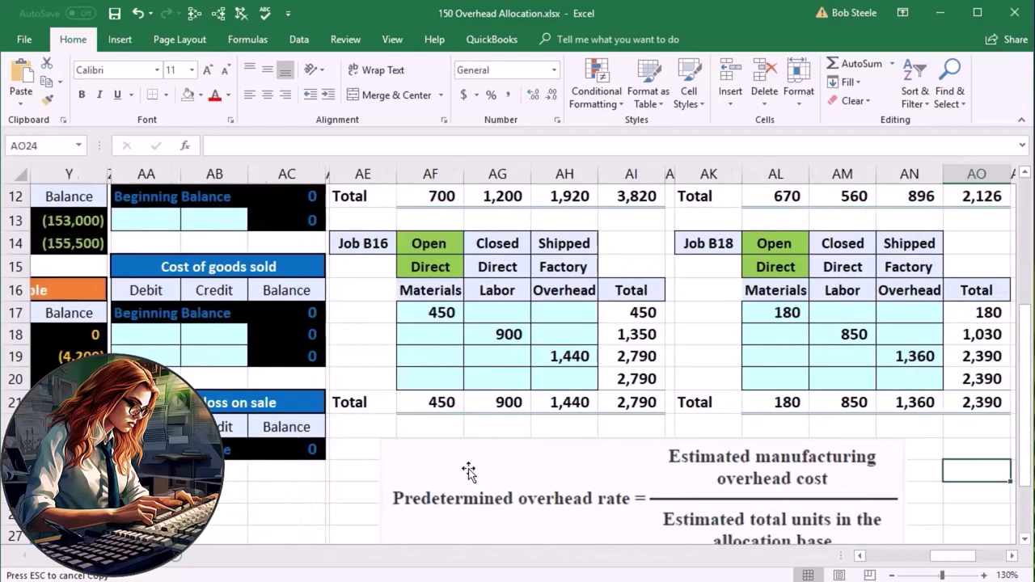
pyautogui.press('Right')
pyautogui.press('Right')
pyautogui.press('Right')
pyautogui.press('Right')
pyautogui.scroll(2, 469, 473)
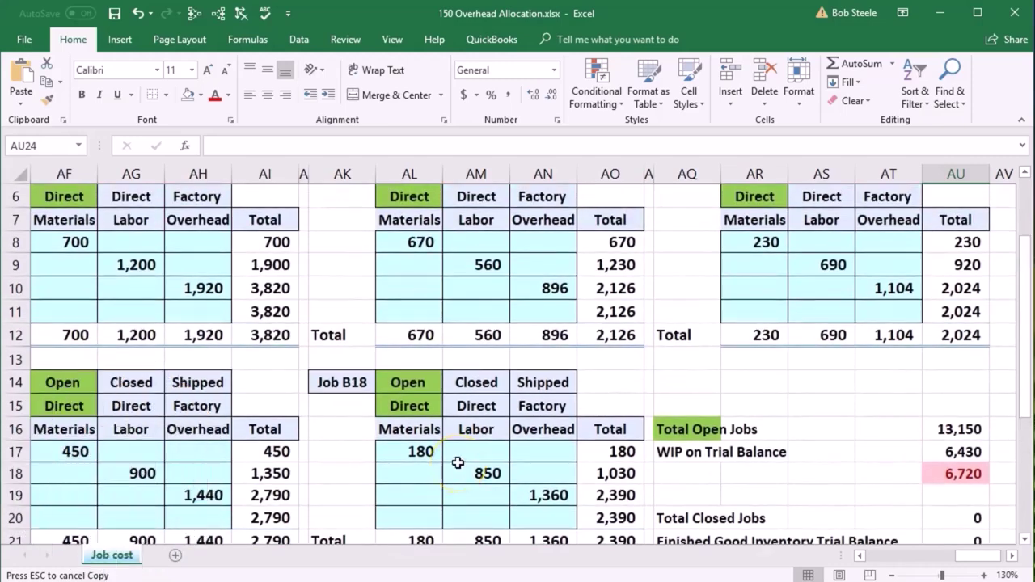
pyautogui.press('XF86Calculator')
pyautogui.moveTo(486, 181); pyautogui.dragTo(713, 266)
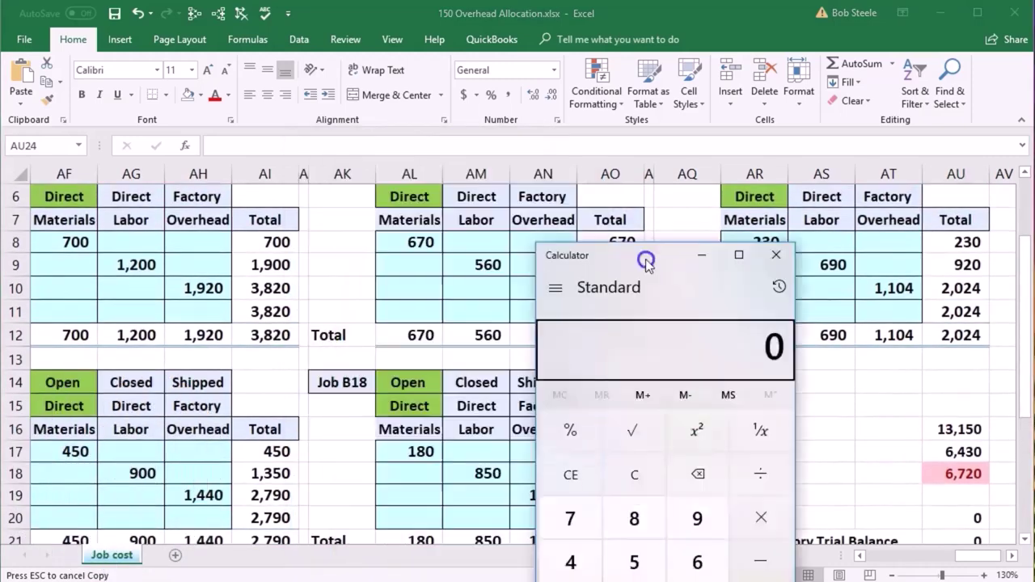
pyautogui.click(746, 262)
pyautogui.click(209, 271)
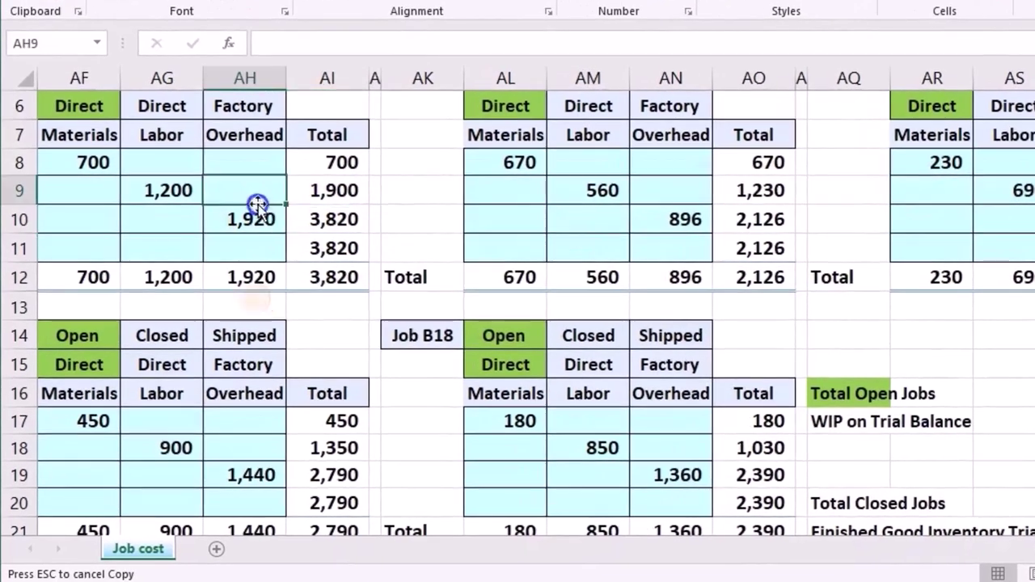
pyautogui.click(253, 217)
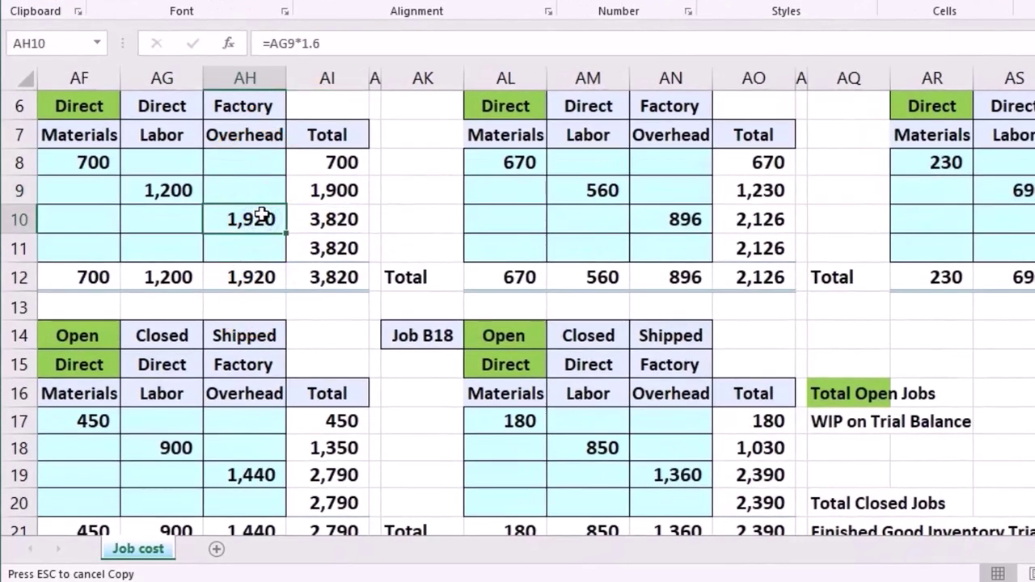
pyautogui.keyDown('ctrl'); pyautogui.click(242, 475); pyautogui.keyUp('ctrl')
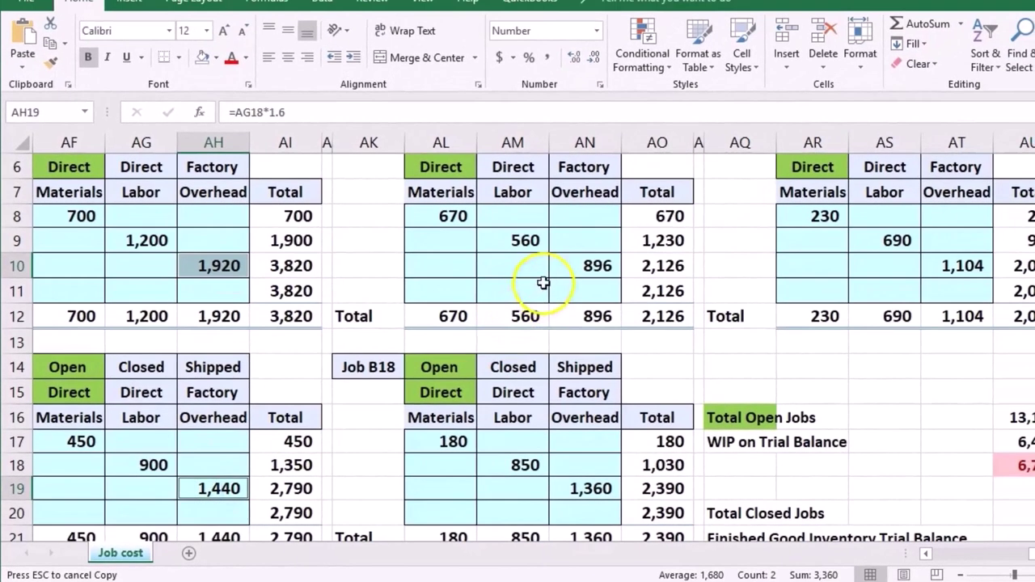
pyautogui.keyDown('ctrl'); pyautogui.click(650, 219); pyautogui.keyUp('ctrl')
pyautogui.keyDown('ctrl'); pyautogui.click(576, 489); pyautogui.keyUp('ctrl')
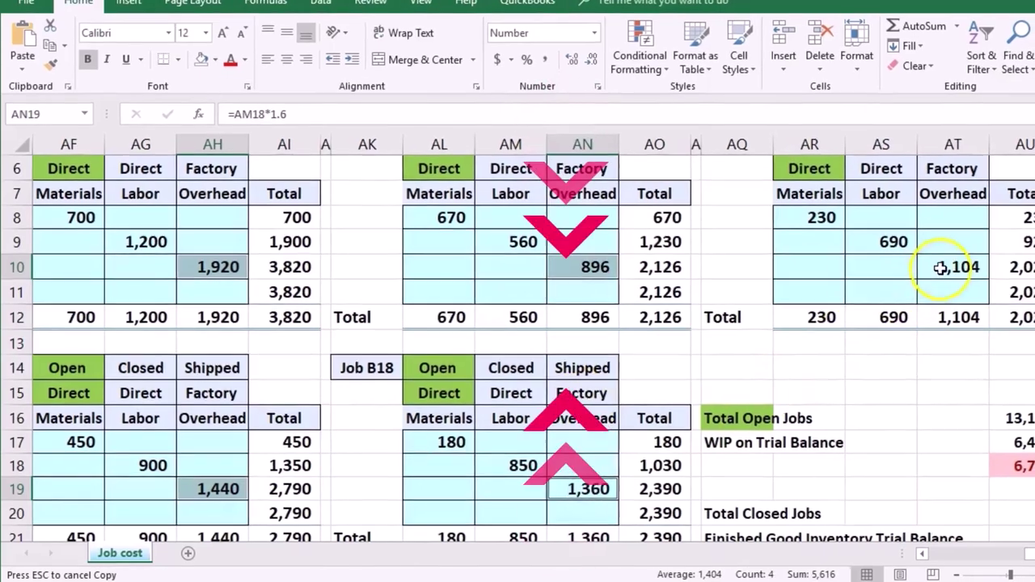
pyautogui.keyDown('ctrl'); pyautogui.click(945, 265); pyautogui.keyUp('ctrl')
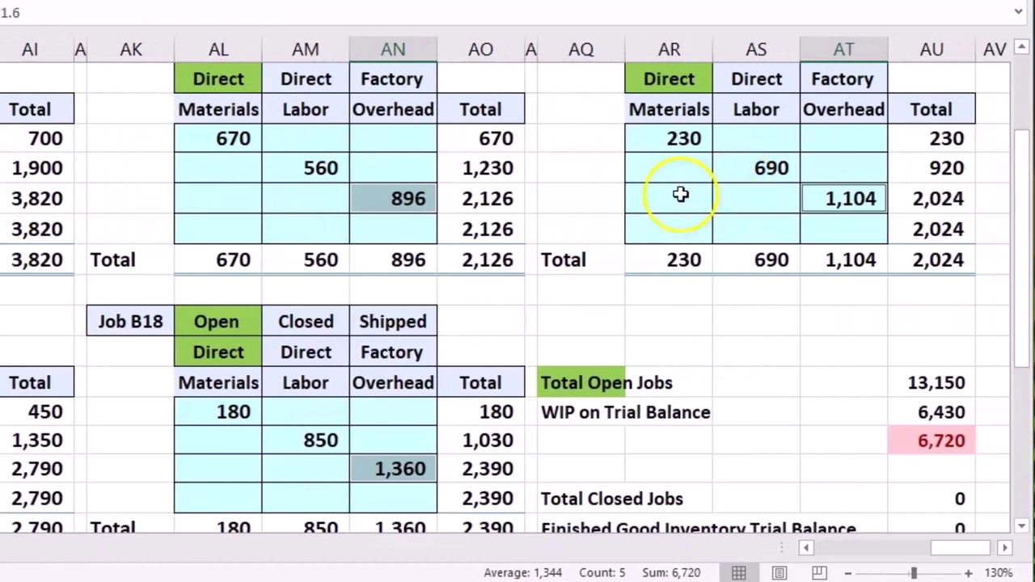
pyautogui.click(855, 431)
# Post the work in process inventory debit to general ledger cell S11 by linking it to journal cell C22
pyautogui.moveTo(969, 553); pyautogui.dragTo(835, 545)
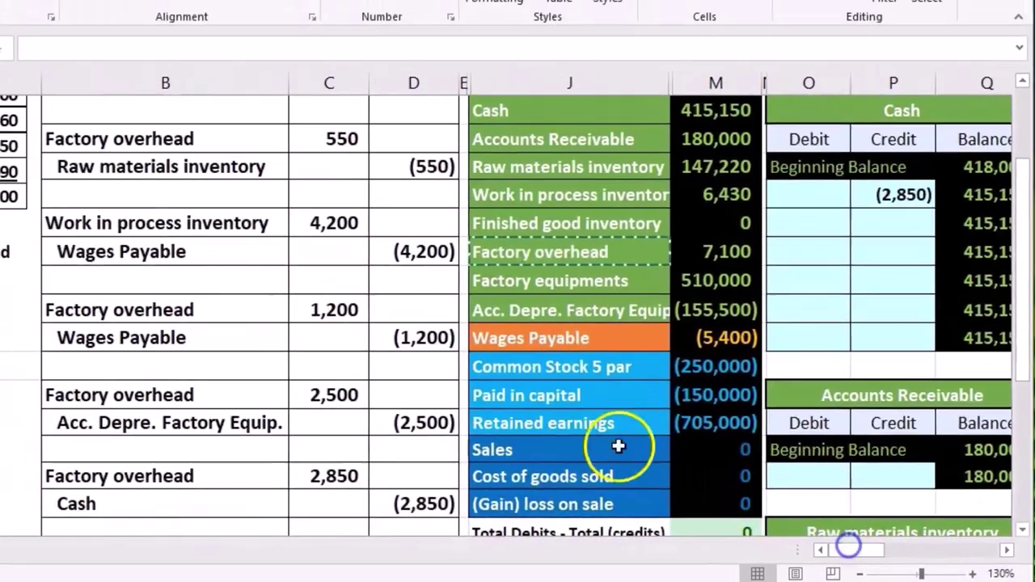
pyautogui.scroll(-2, 617, 446)
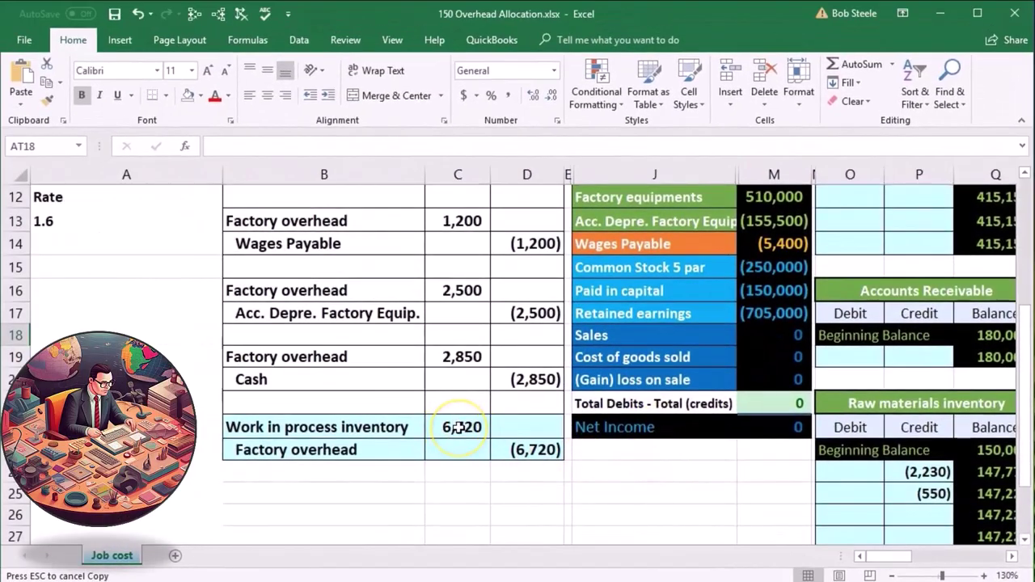
pyautogui.moveTo(377, 422); pyautogui.dragTo(450, 427)
pyautogui.scroll(2, 590, 421)
pyautogui.moveTo(660, 266); pyautogui.dragTo(771, 265)
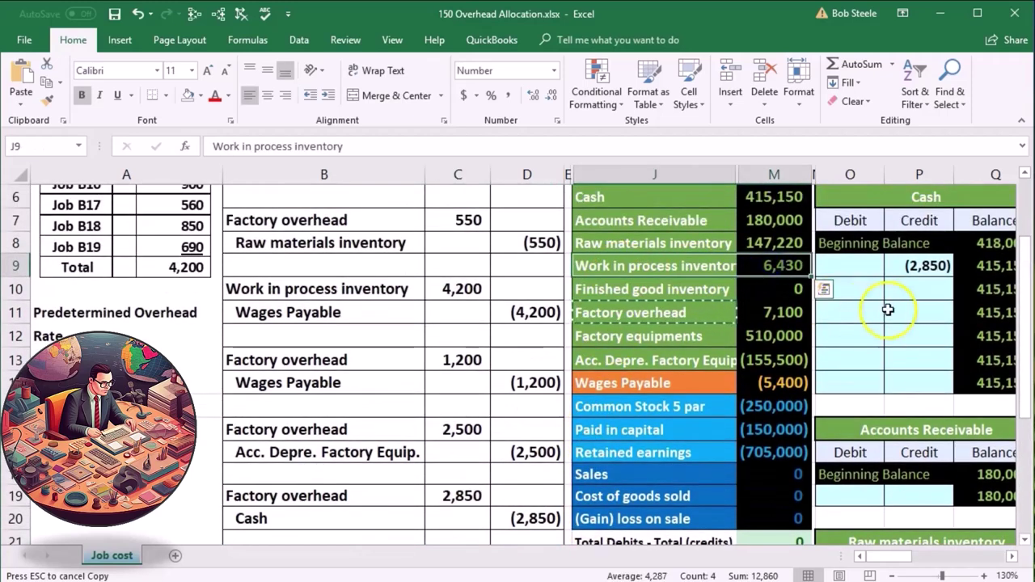
pyautogui.scroll(1, 881, 307)
pyautogui.click(915, 368)
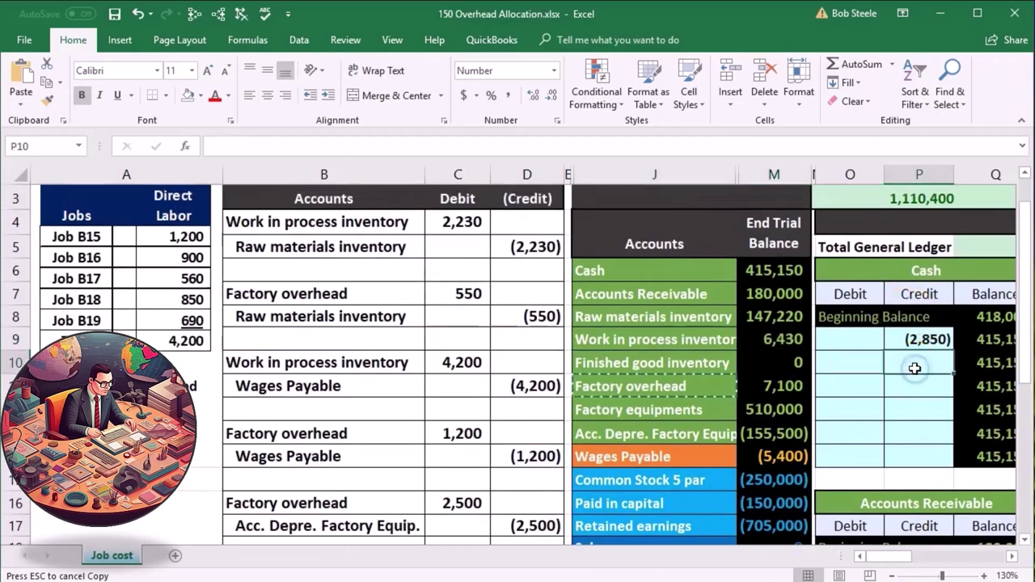
pyautogui.press('Right')
pyautogui.press('Right')
pyautogui.press('Right')
pyautogui.press('Down')
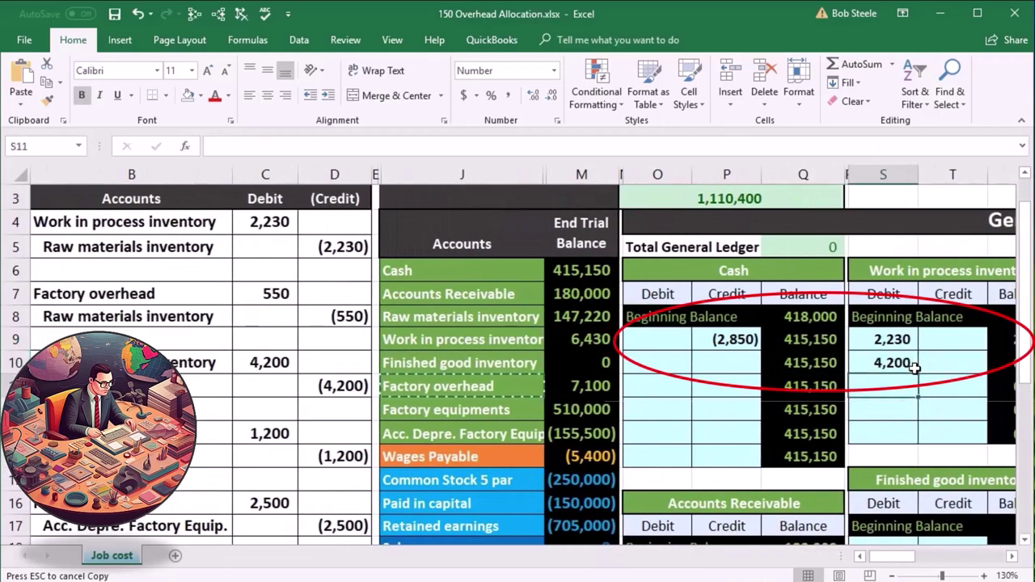
pyautogui.press('Right')
pyautogui.press('Right')
pyautogui.click(670, 391)
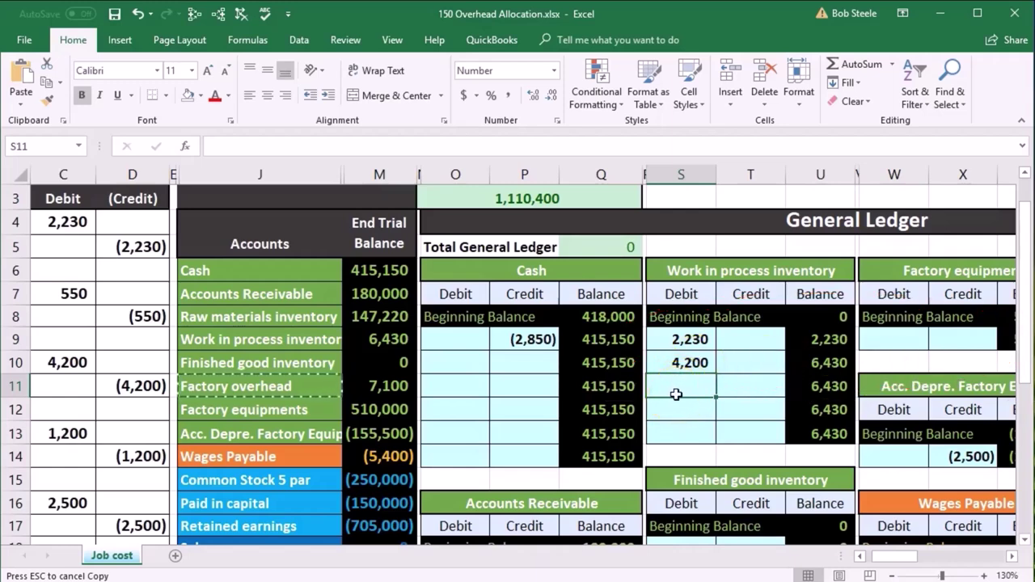
pyautogui.write('=')
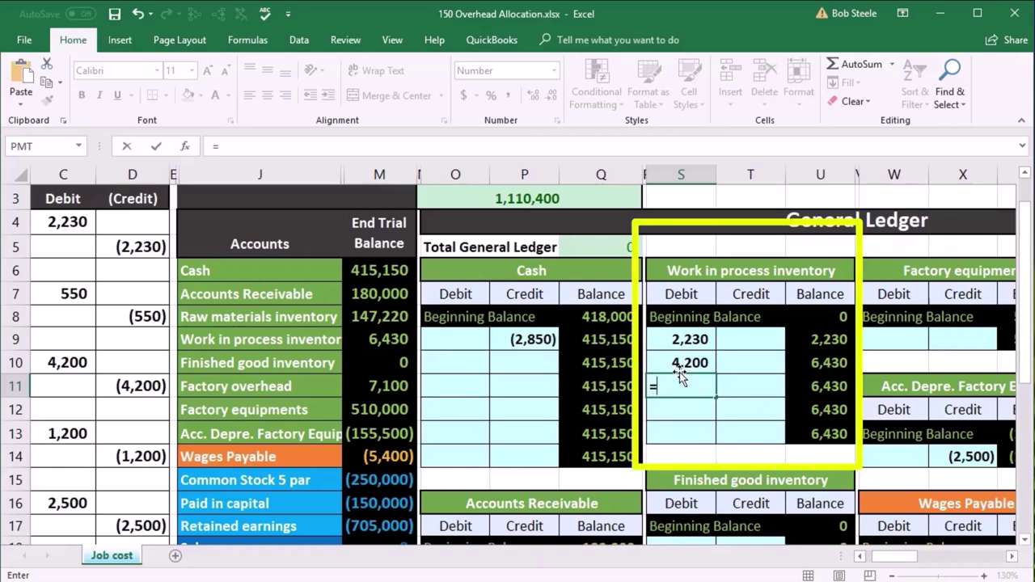
pyautogui.press('Left')
pyautogui.press('Left')
pyautogui.press('Left')
pyautogui.press('Left')
pyautogui.press('Left')
pyautogui.press('Left')
pyautogui.press('Left')
pyautogui.press('Left')
pyautogui.press('Left')
pyautogui.press('Down')
pyautogui.press('Down')
pyautogui.press('Down')
pyautogui.press('Down')
pyautogui.press('Down')
pyautogui.press('Down')
pyautogui.press('Down')
pyautogui.press('Down')
pyautogui.press('Down')
pyautogui.press('Down')
pyautogui.press('Down')
pyautogui.press('Down')
pyautogui.press('Down')
pyautogui.press('Right')
pyautogui.press('Up')
pyautogui.press('Up')
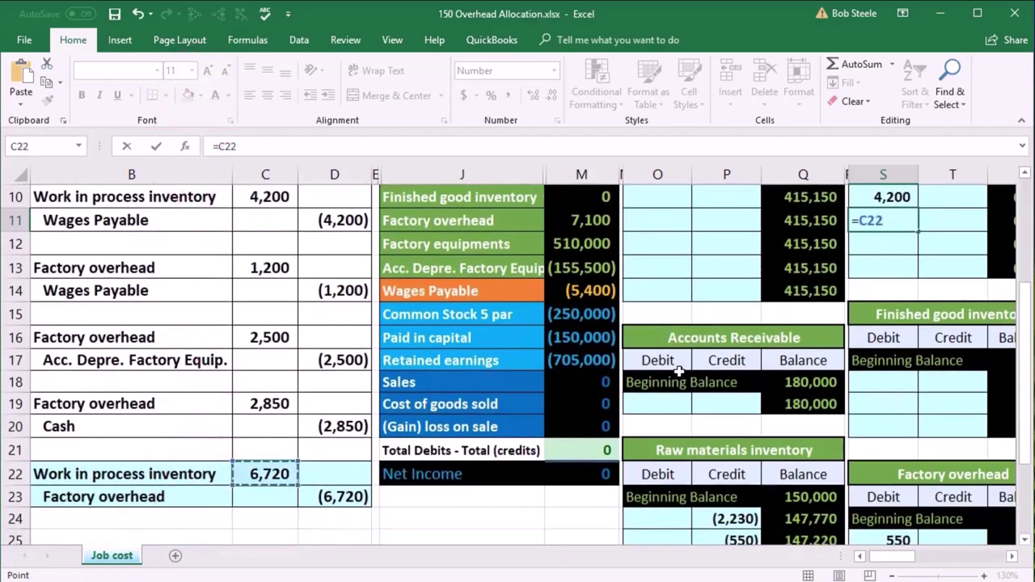
pyautogui.press('Return')
# Trace how the work in process ledger balances in U11 and U13 feed the trial balance, and compare its difference with the factory overhead credit
pyautogui.press('Right')
pyautogui.press('Right')
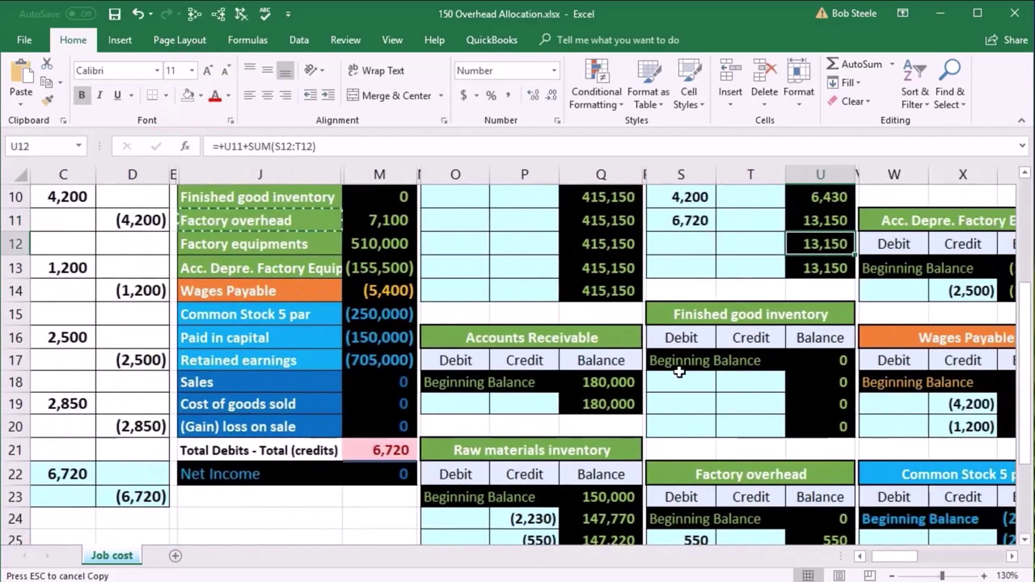
pyautogui.click(825, 338)
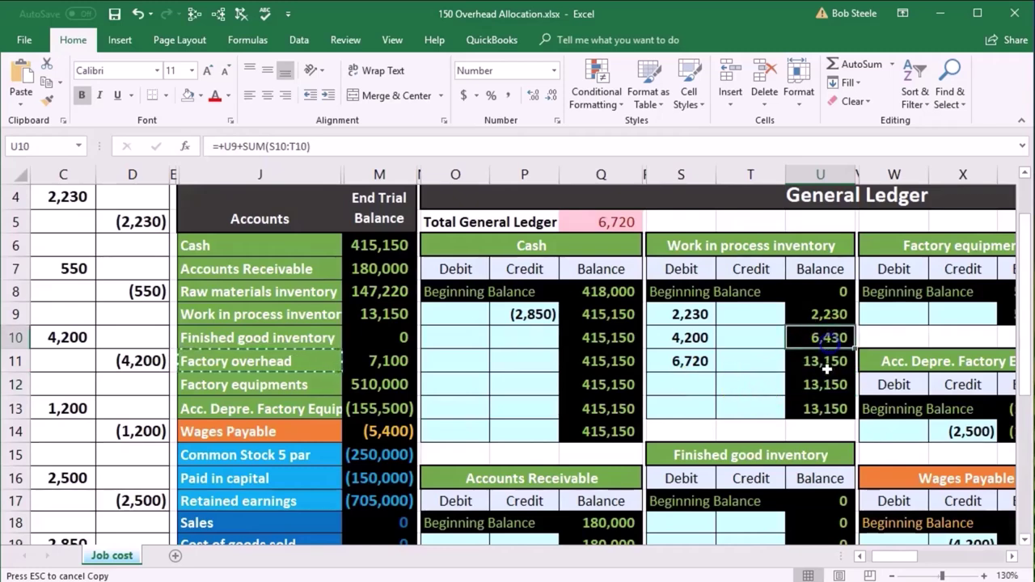
pyautogui.click(826, 368)
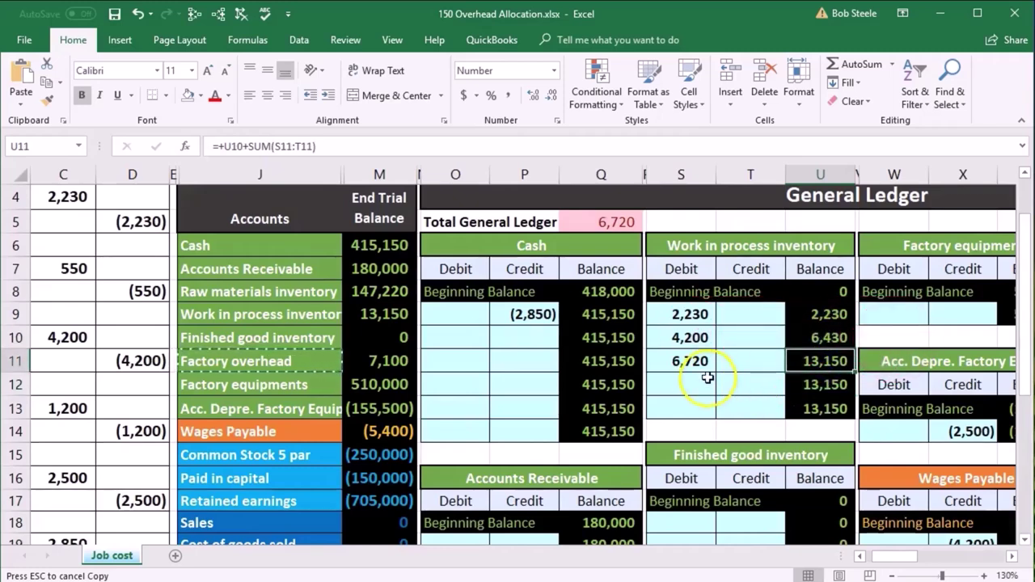
pyautogui.click(196, 15)
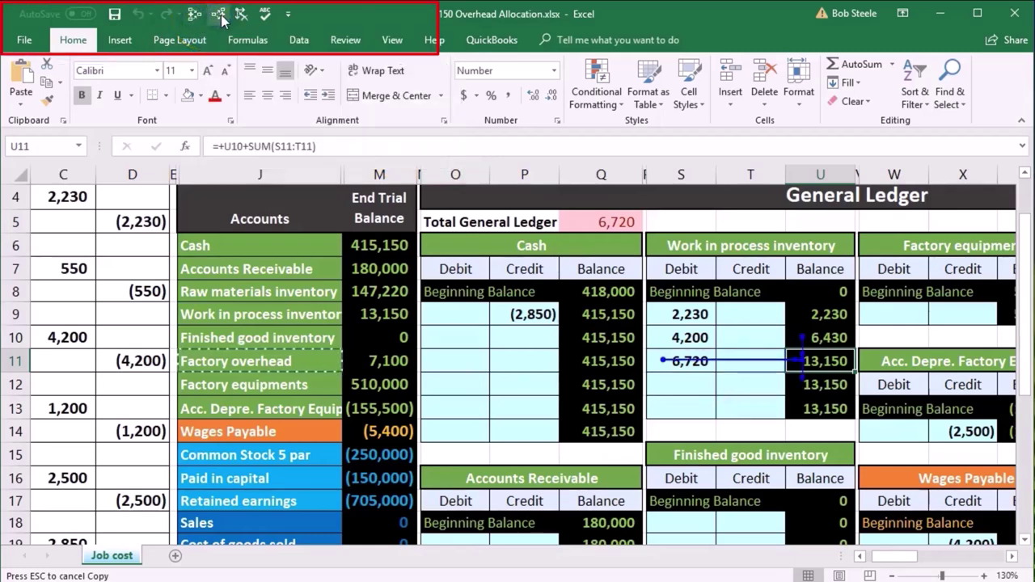
pyautogui.click(823, 409)
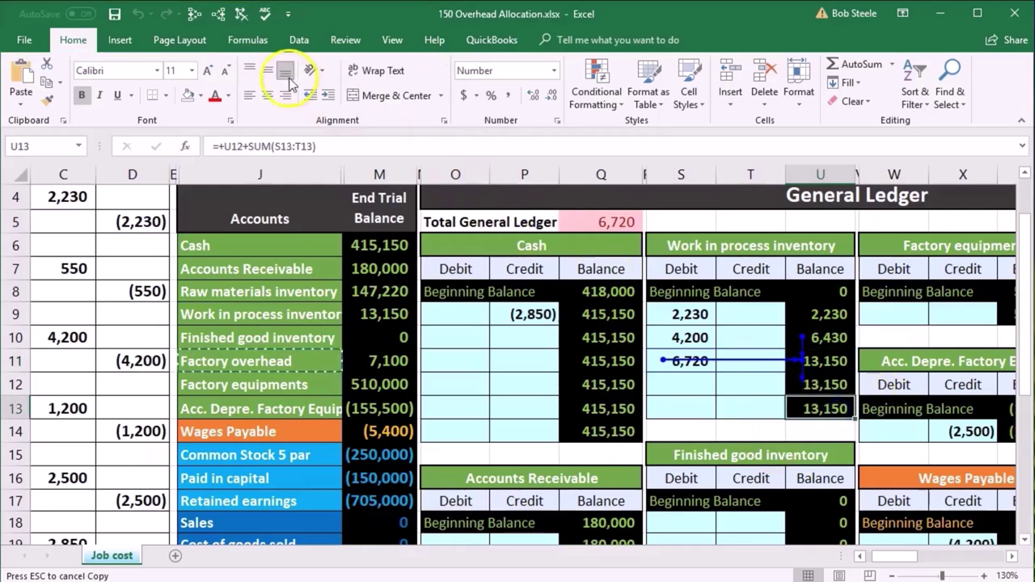
pyautogui.click(218, 14)
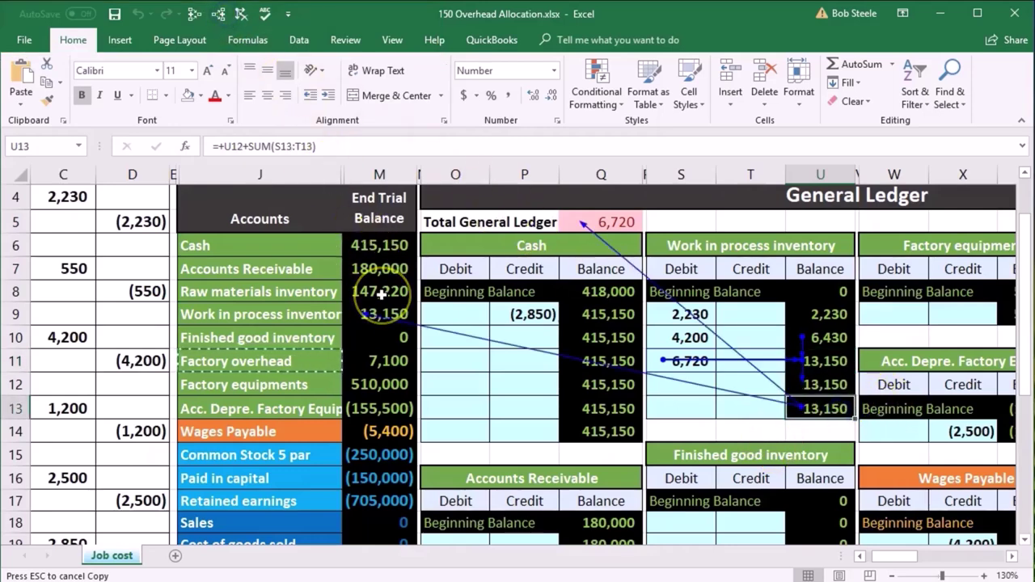
pyautogui.scroll(-2, 381, 295)
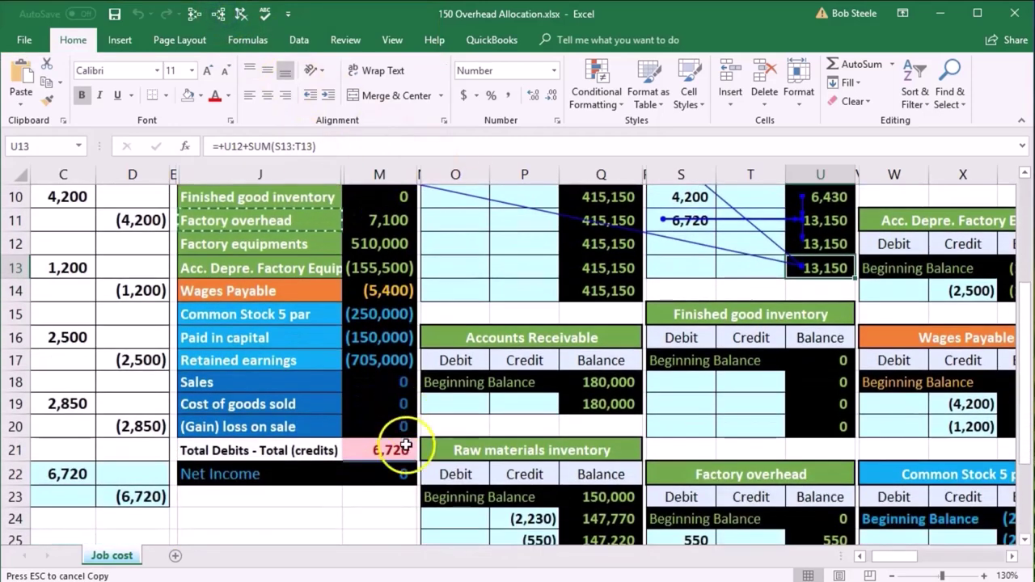
pyautogui.click(390, 451)
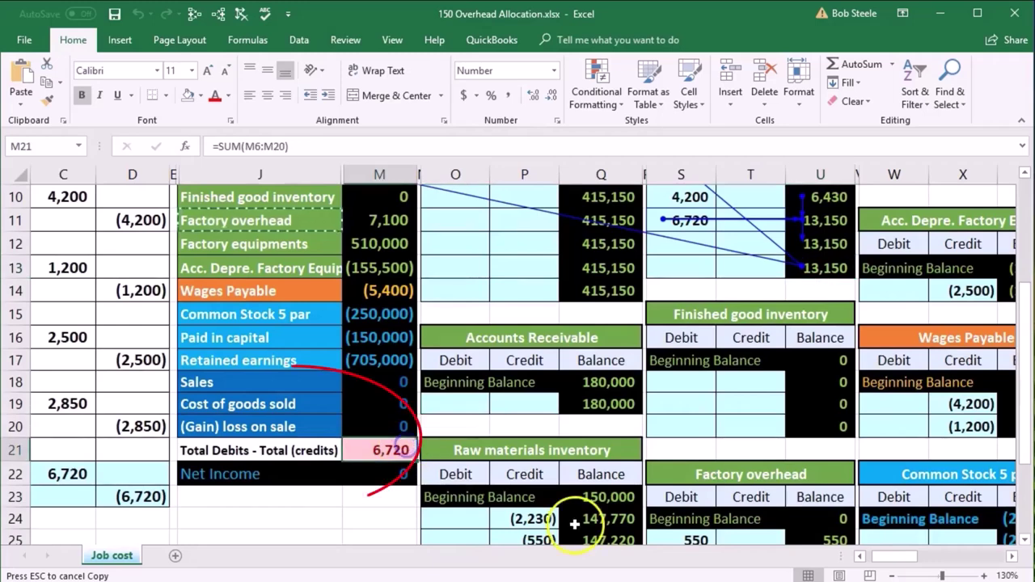
pyautogui.moveTo(889, 558); pyautogui.dragTo(877, 556)
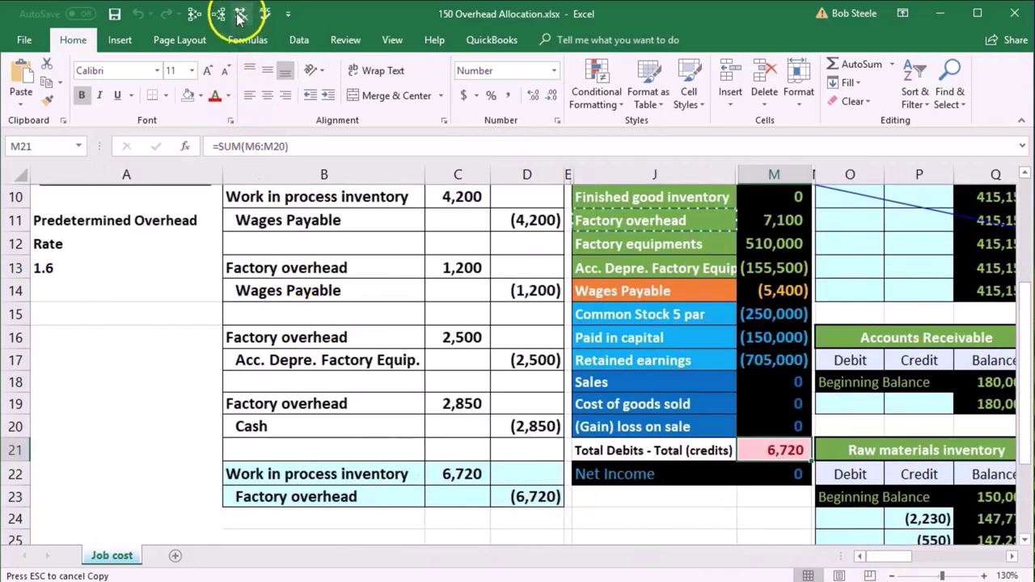
pyautogui.moveTo(348, 494); pyautogui.dragTo(510, 493)
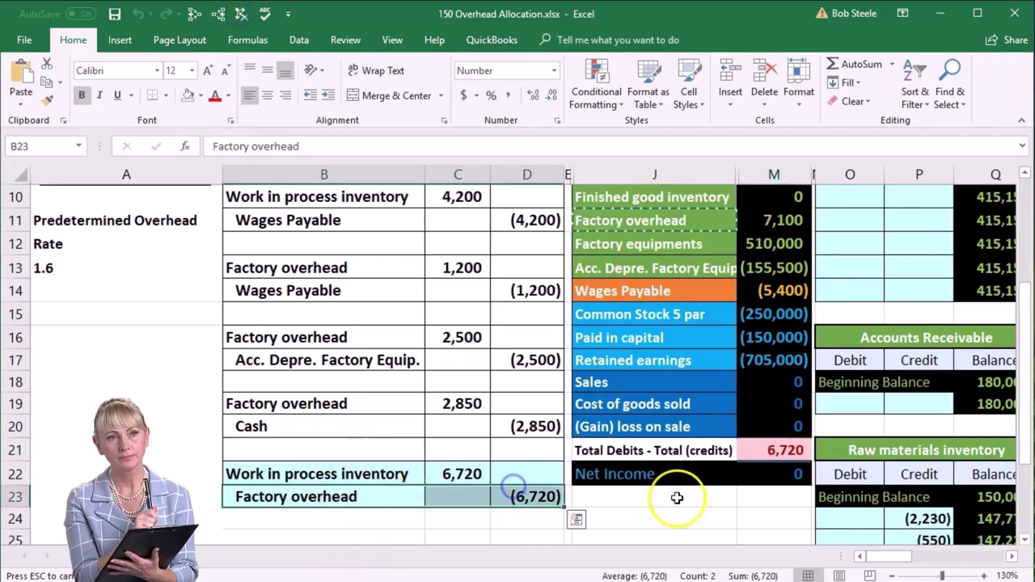
# Post the factory overhead credit to general ledger cell T29 by linking it to journal cell D23
pyautogui.click(1012, 556)
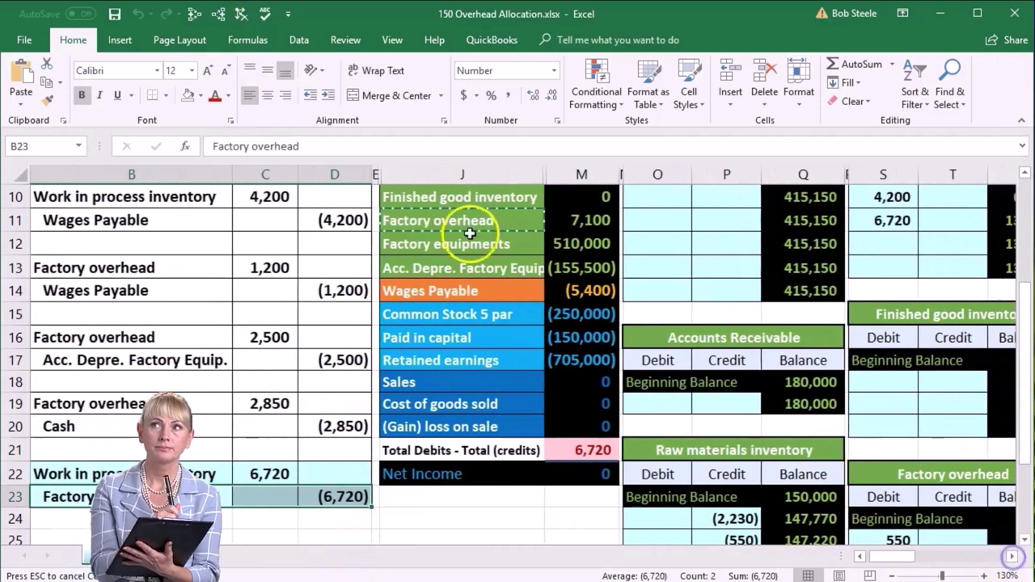
pyautogui.scroll(-2, 882, 320)
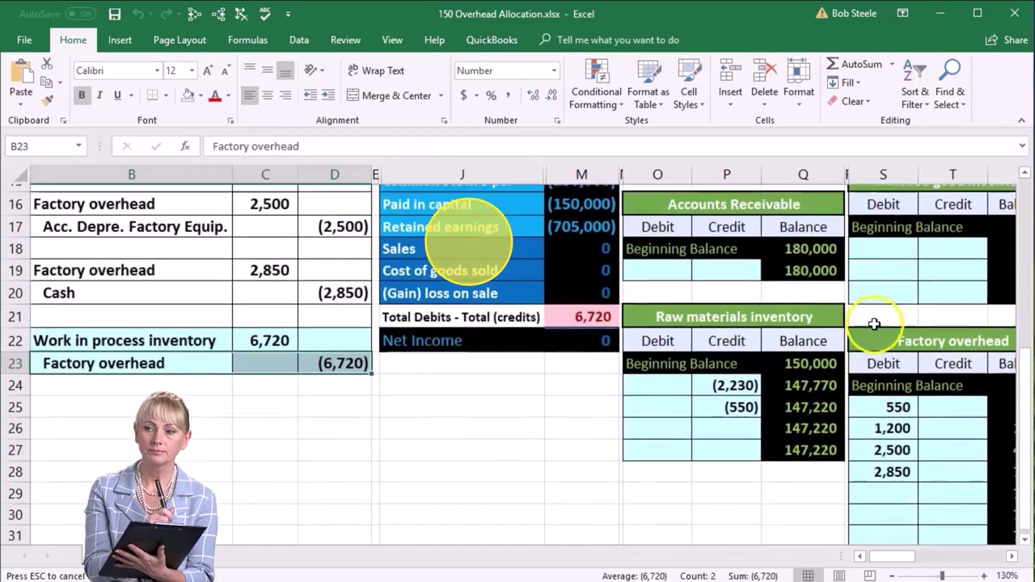
pyautogui.click(1013, 558)
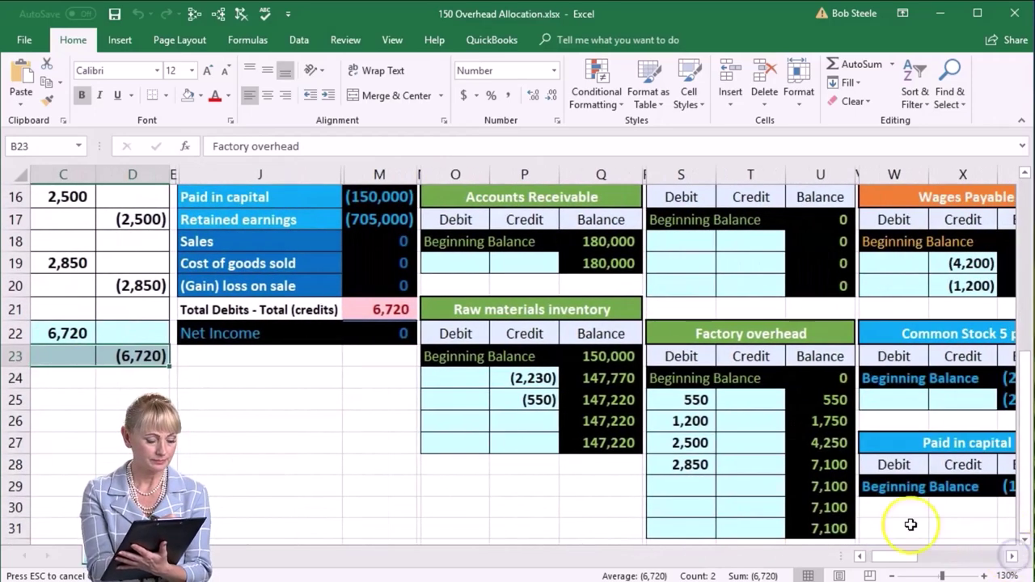
pyautogui.click(734, 486)
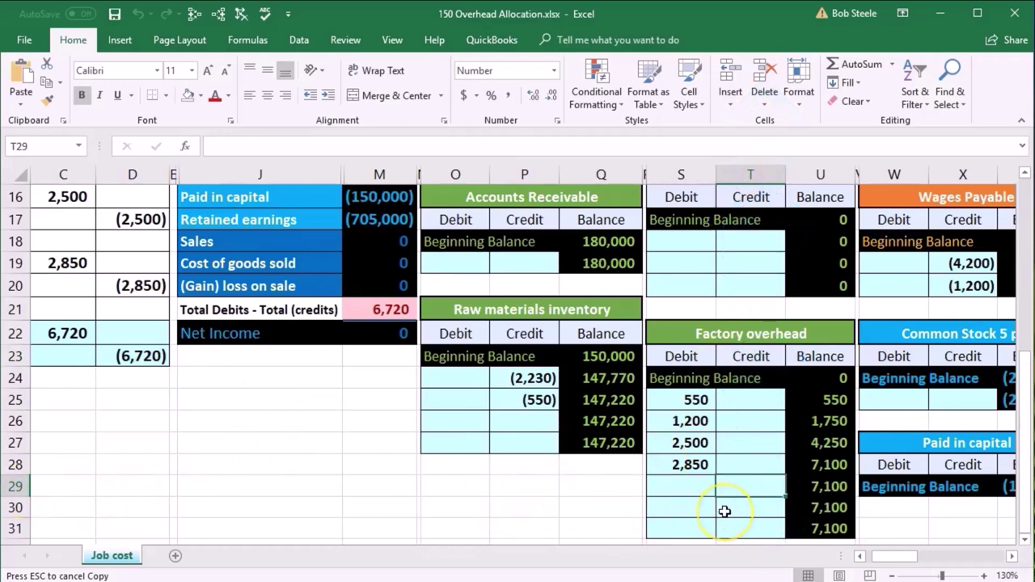
pyautogui.write('=')
pyautogui.press('Left')
pyautogui.press('Left')
pyautogui.press('Left')
pyautogui.press('Left')
pyautogui.press('Left')
pyautogui.press('Left')
pyautogui.press('Left')
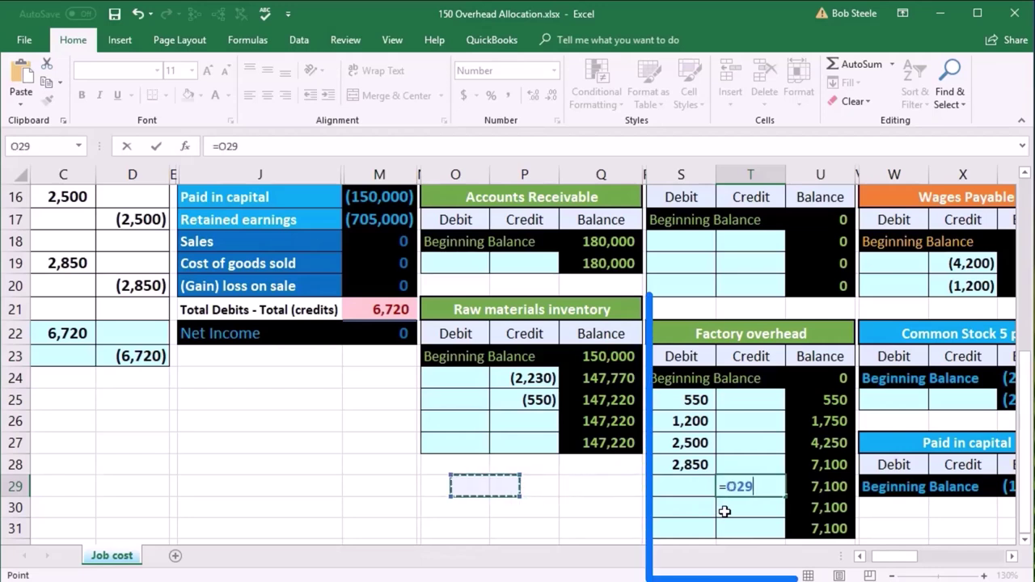
pyautogui.press('Left')
pyautogui.press('Left')
pyautogui.press('Left')
pyautogui.press('Up')
pyautogui.press('Up')
pyautogui.press('Up')
pyautogui.press('Up')
pyautogui.press('Up')
pyautogui.press('Up')
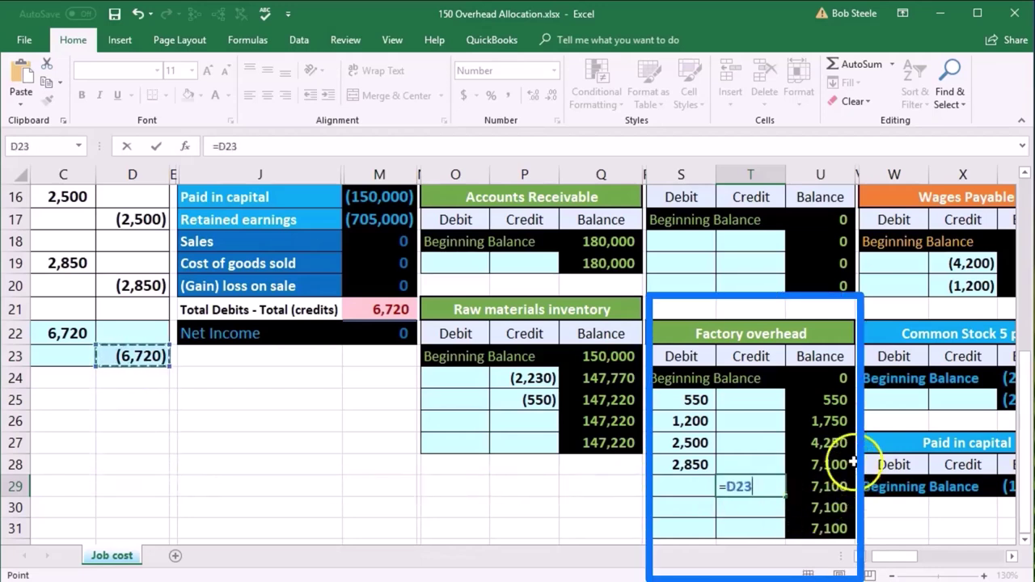
pyautogui.press('Return')
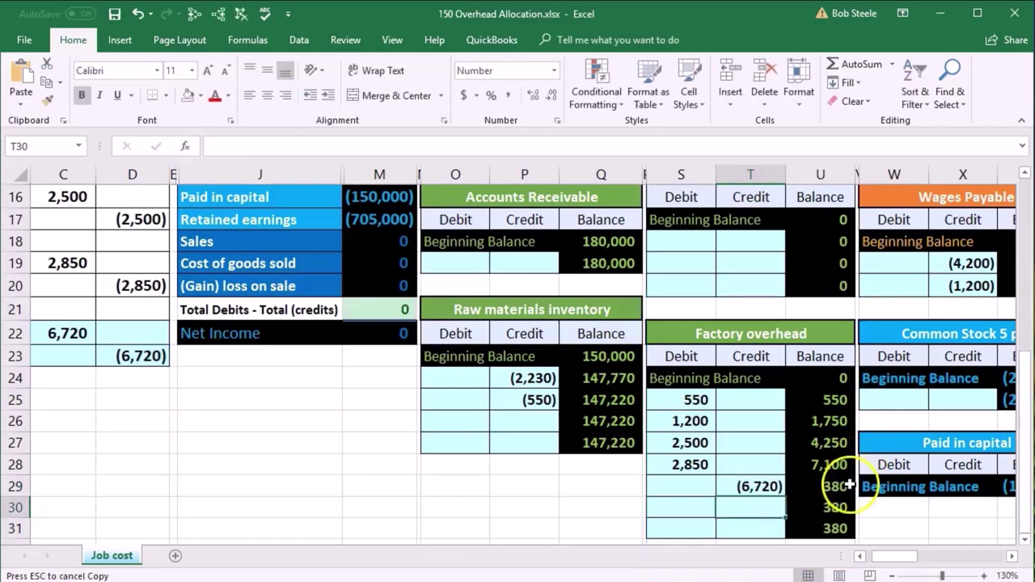
# Compare the factory overhead ledger balance in U29 with its trial balance amount in M11
pyautogui.click(841, 490)
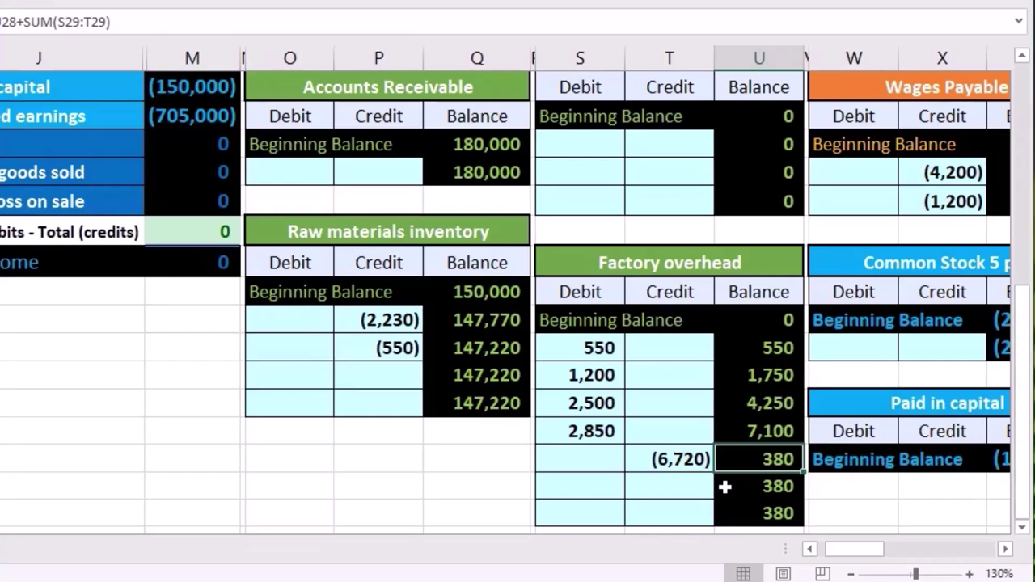
pyautogui.scroll(5, 725, 487)
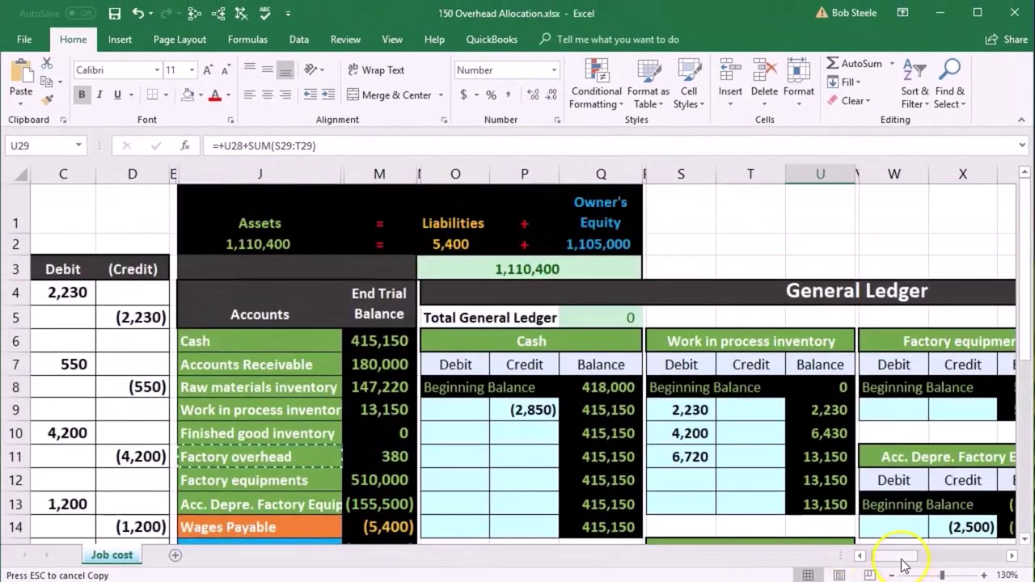
pyautogui.moveTo(904, 564); pyautogui.dragTo(878, 556)
pyautogui.scroll(-3, 536, 453)
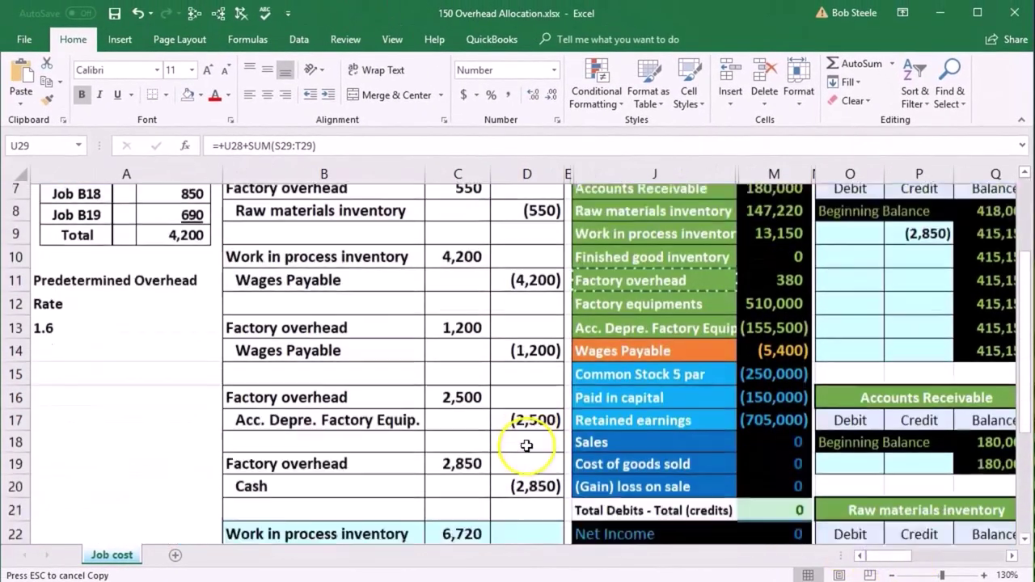
pyautogui.click(762, 454)
pyautogui.scroll(2, 763, 453)
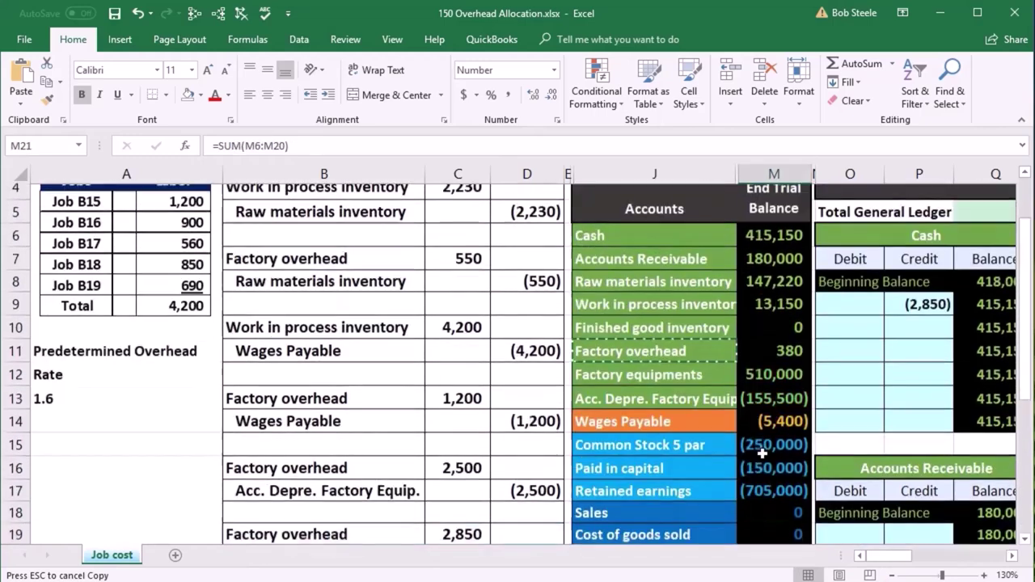
pyautogui.click(772, 367)
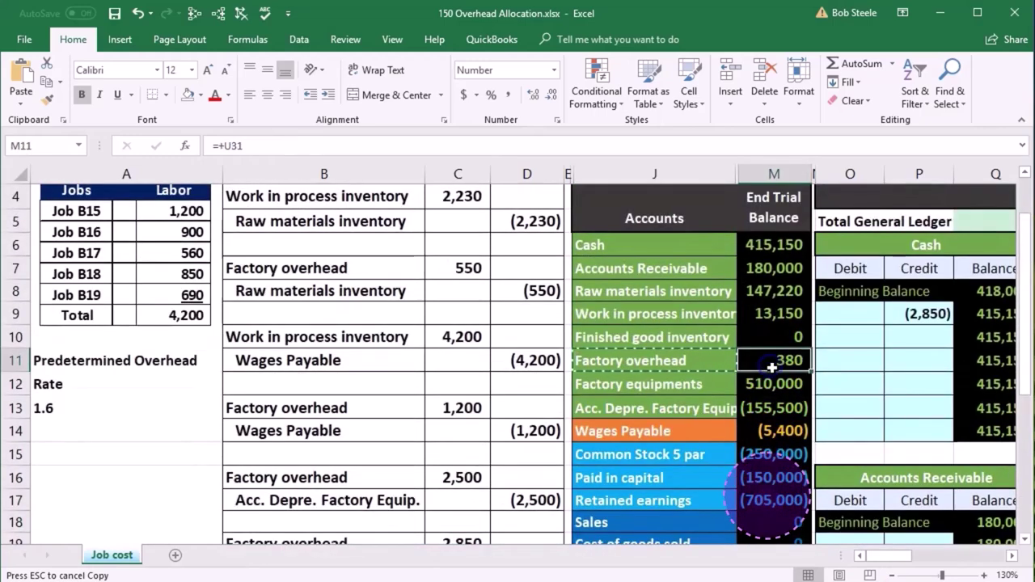
# Check the work in process balance in M9 and the debits-minus-credits total formula in M21 of the trial balance
pyautogui.click(774, 320)
pyautogui.scroll(-1, 776, 358)
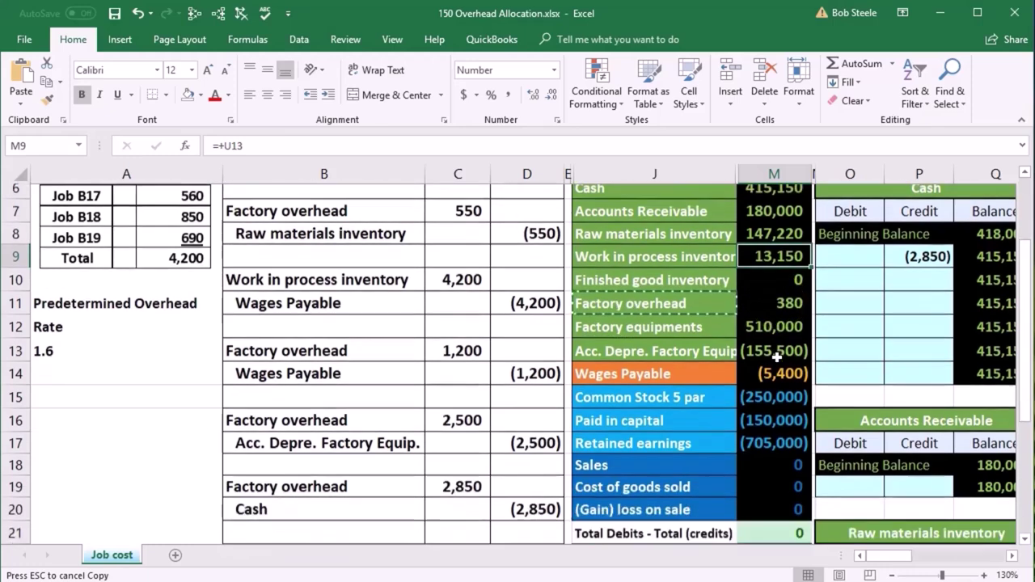
pyautogui.doubleClick(790, 515)
pyautogui.press('Return')
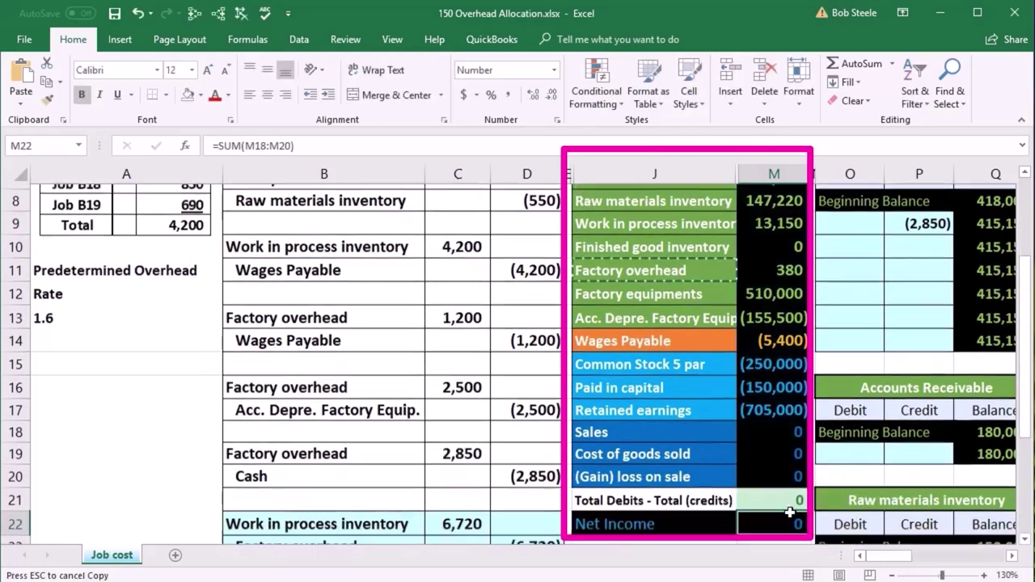
pyautogui.scroll(1, 790, 514)
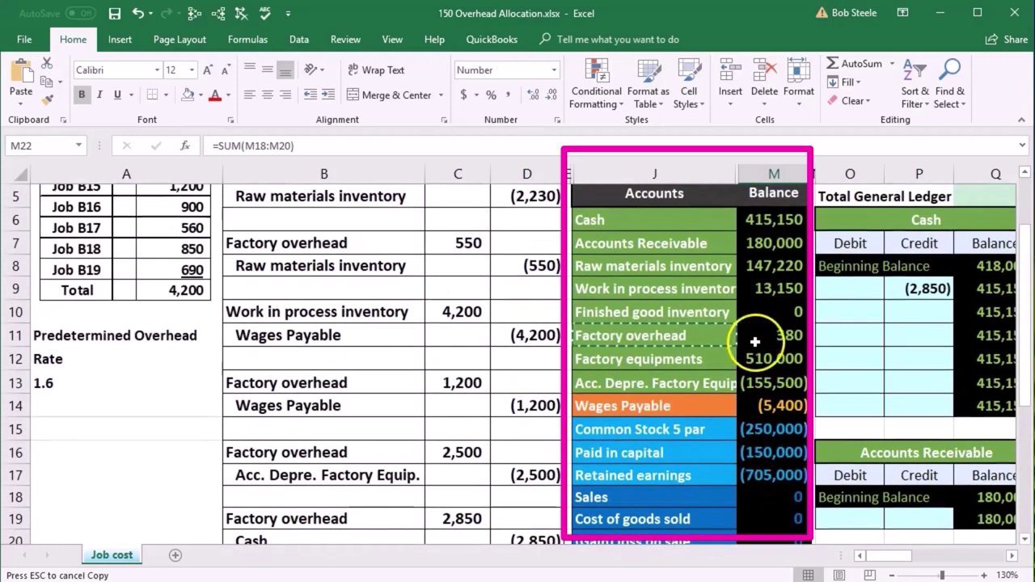
pyautogui.click(774, 291)
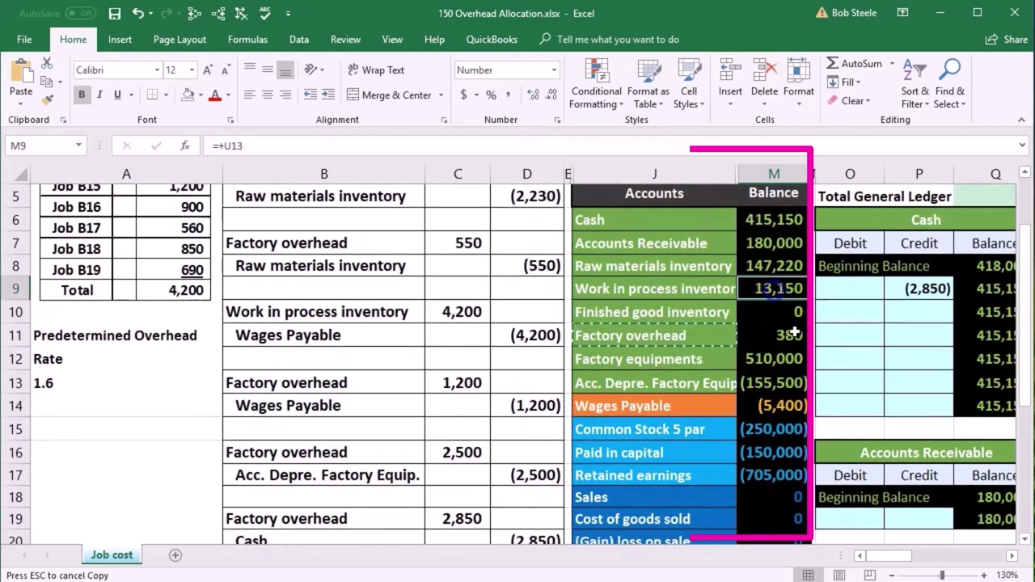
# Trace the precedents and dependents of Total Open Jobs in AU16 to see how the job cost records feed it
pyautogui.click(1012, 558)
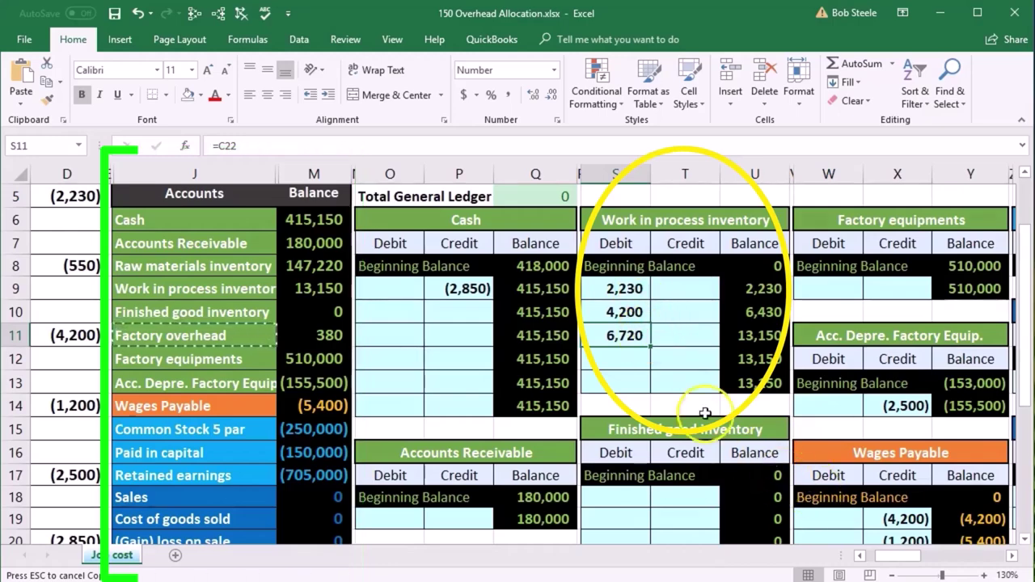
pyautogui.moveTo(892, 562); pyautogui.dragTo(980, 560)
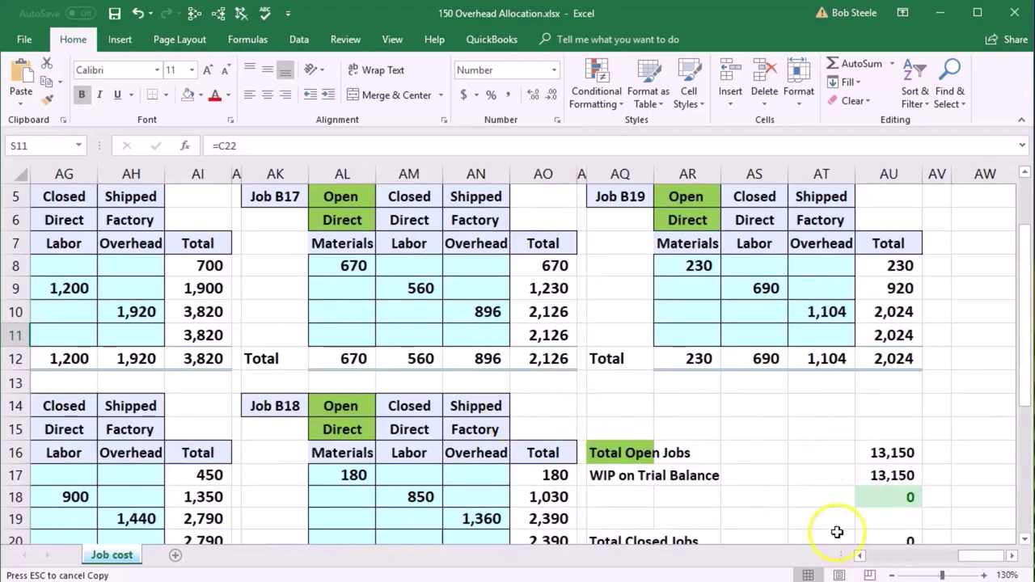
pyautogui.click(861, 557)
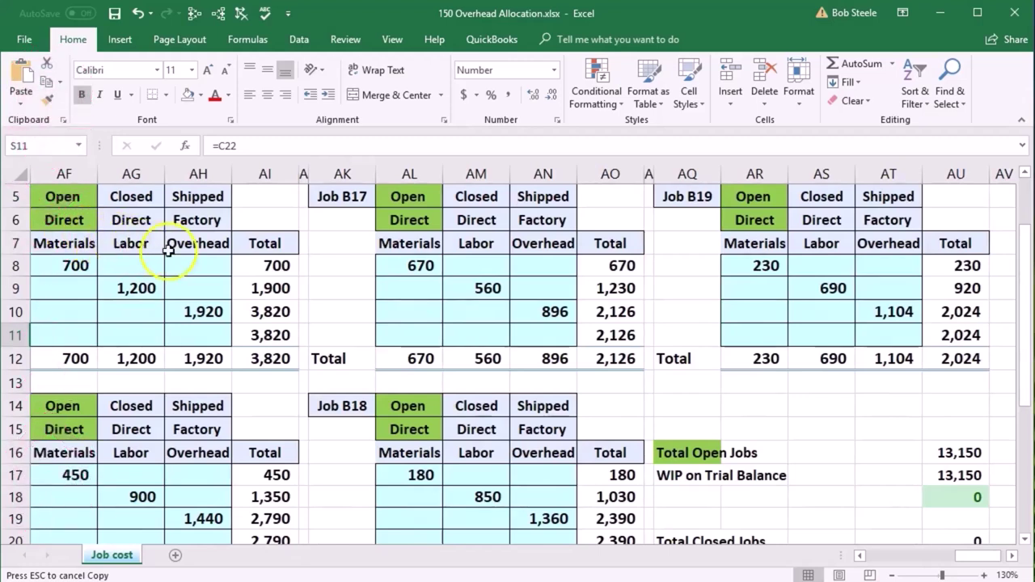
pyautogui.click(958, 452)
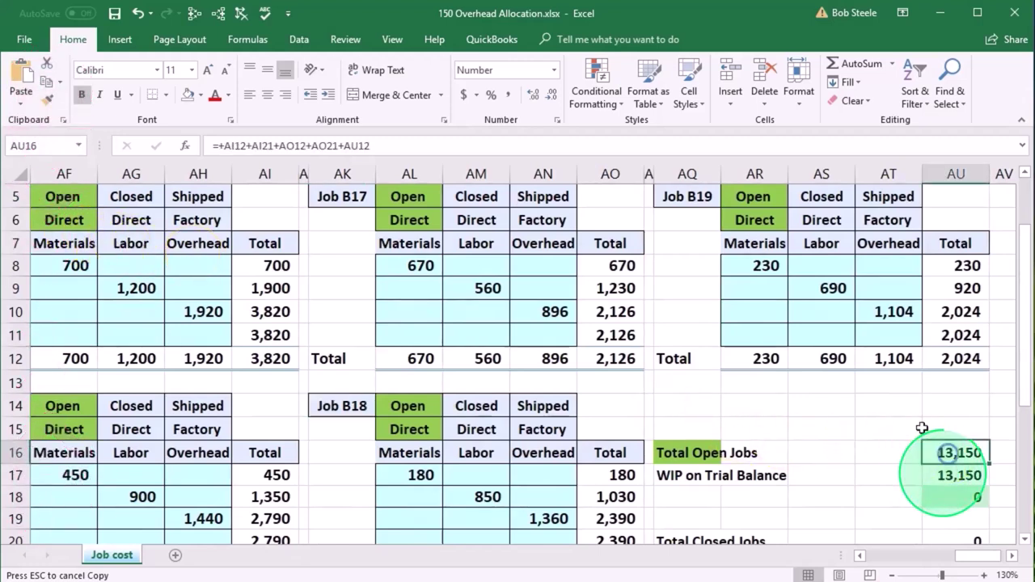
pyautogui.click(215, 22)
pyautogui.scroll(-1, 713, 424)
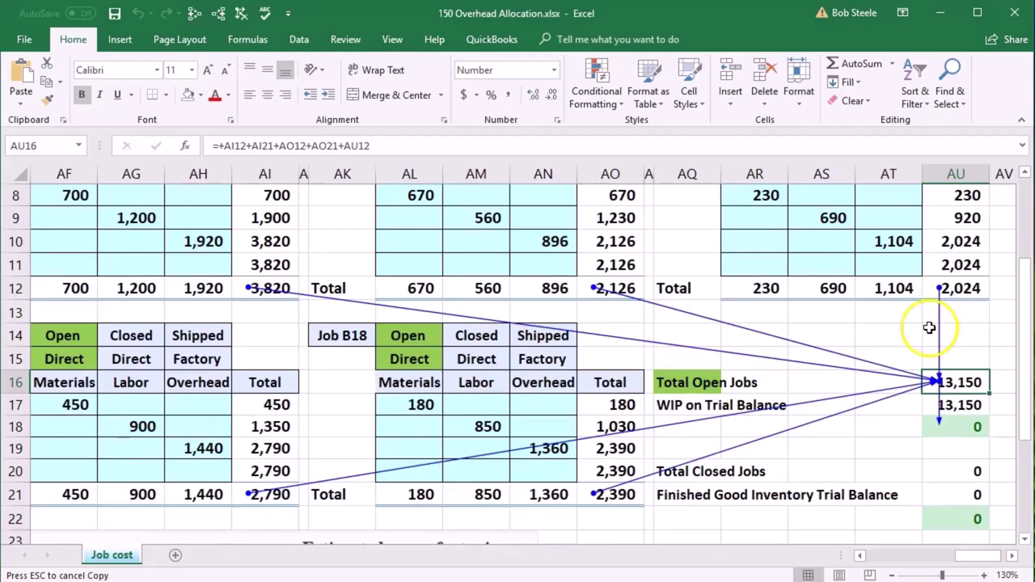
pyautogui.scroll(1, 929, 328)
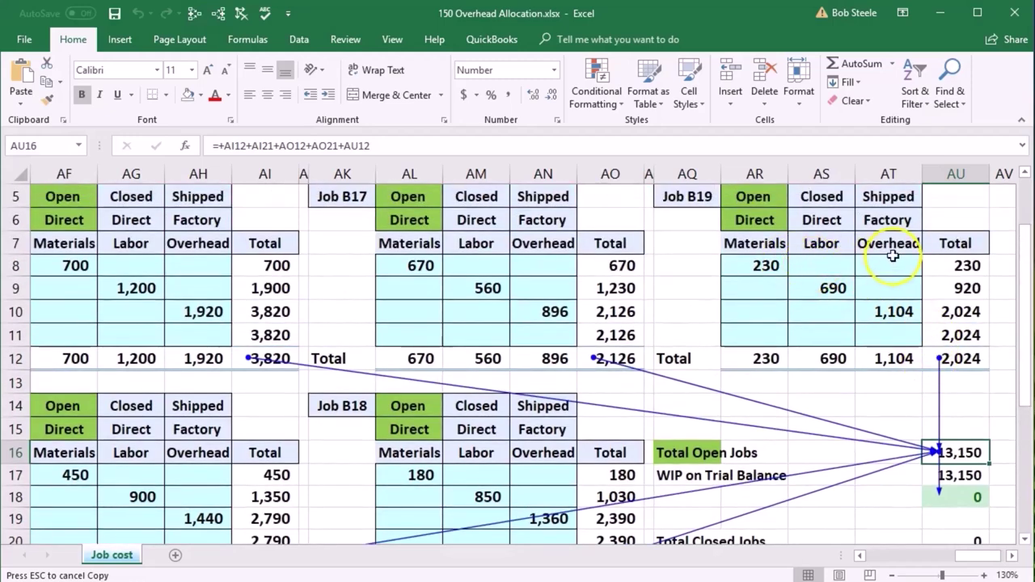
# Trace the WIP on Trial Balance amount in AU17 back to work in process inventory in trial balance cell M9
pyautogui.click(952, 475)
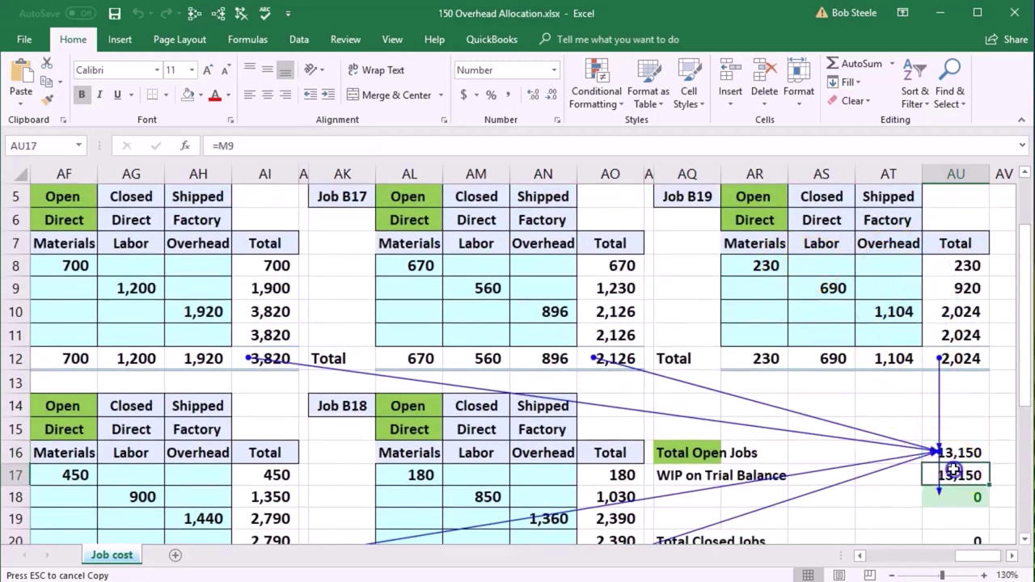
pyautogui.click(194, 13)
pyautogui.moveTo(976, 566); pyautogui.dragTo(897, 569)
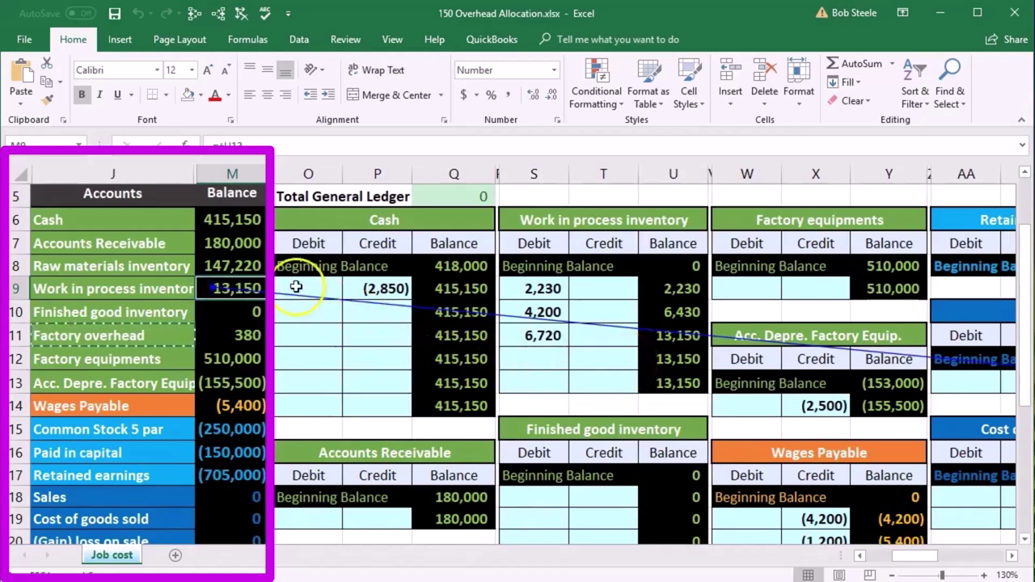
pyautogui.click(240, 249)
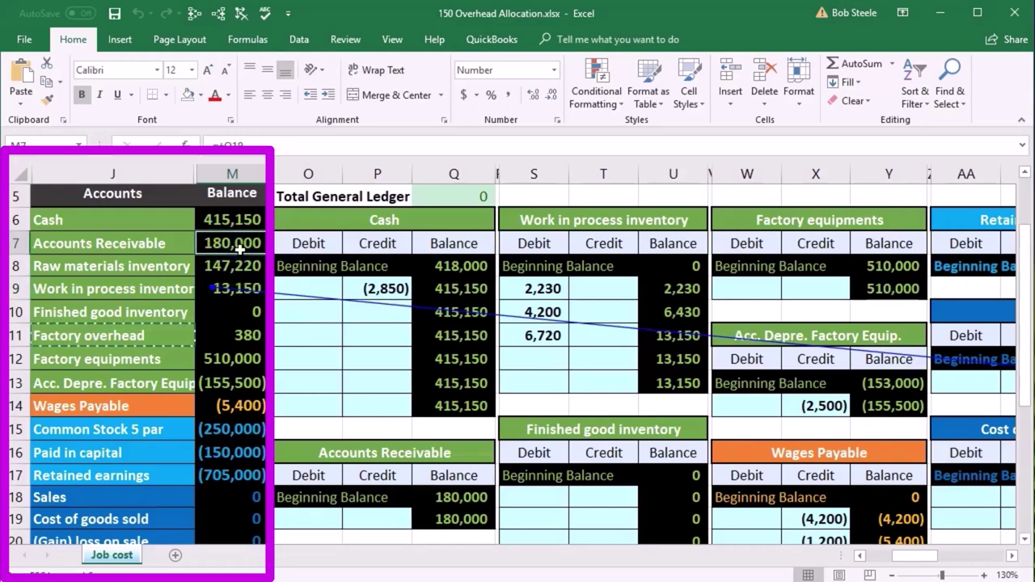